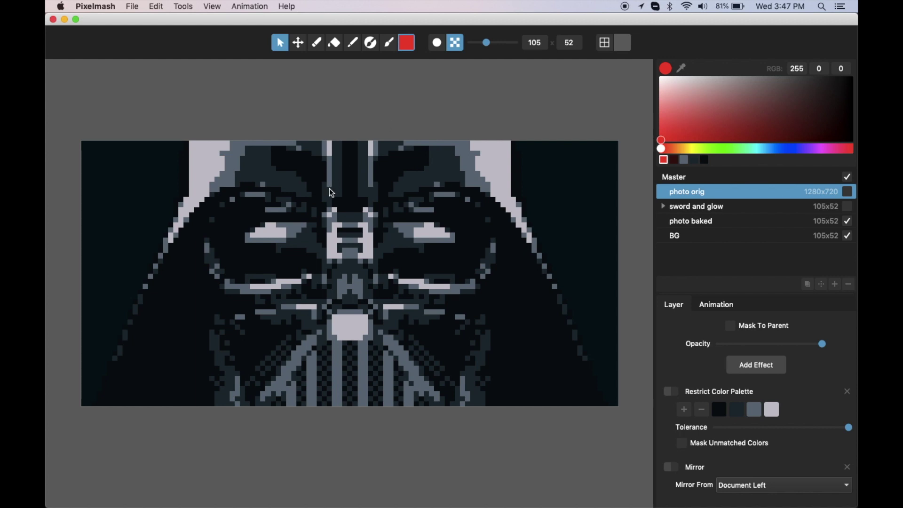
Show the floating animation preview over the canvas, enlarged and then shrunk to fit
scroll(328, 243, "down", 2)
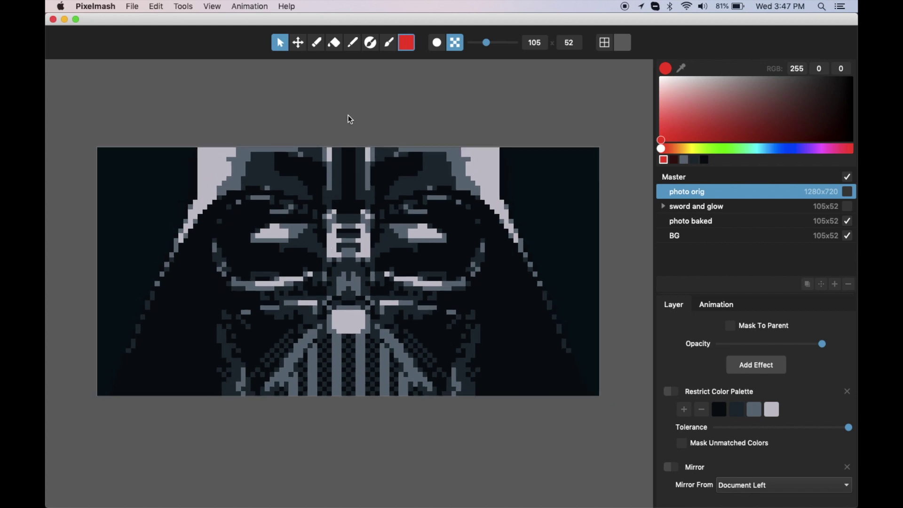
key("super+p")
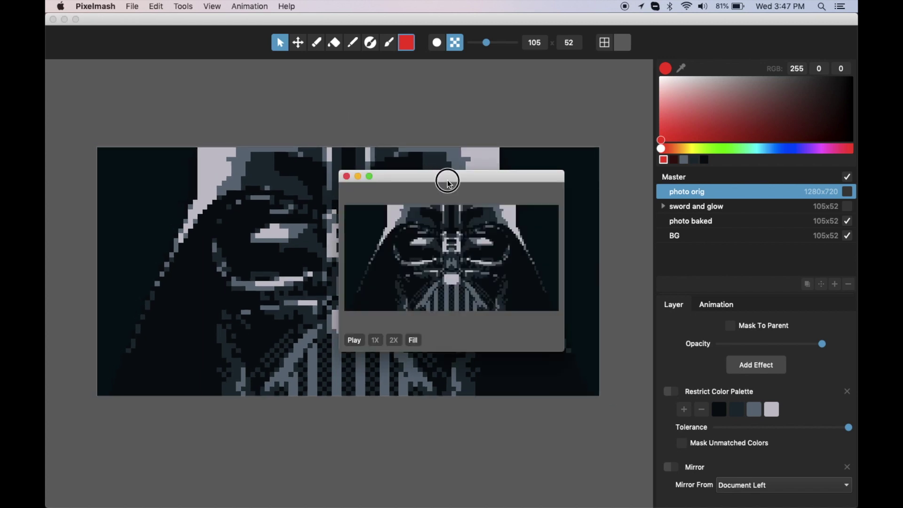
left_click_drag(448, 183, 315, 116)
left_click_drag(430, 285, 563, 381)
left_click_drag(418, 111, 384, 73)
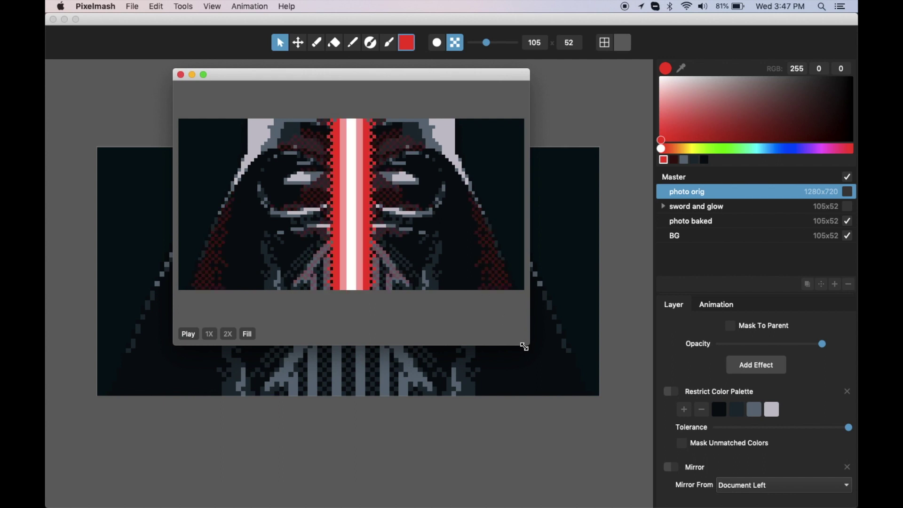
left_click_drag(522, 344, 443, 268)
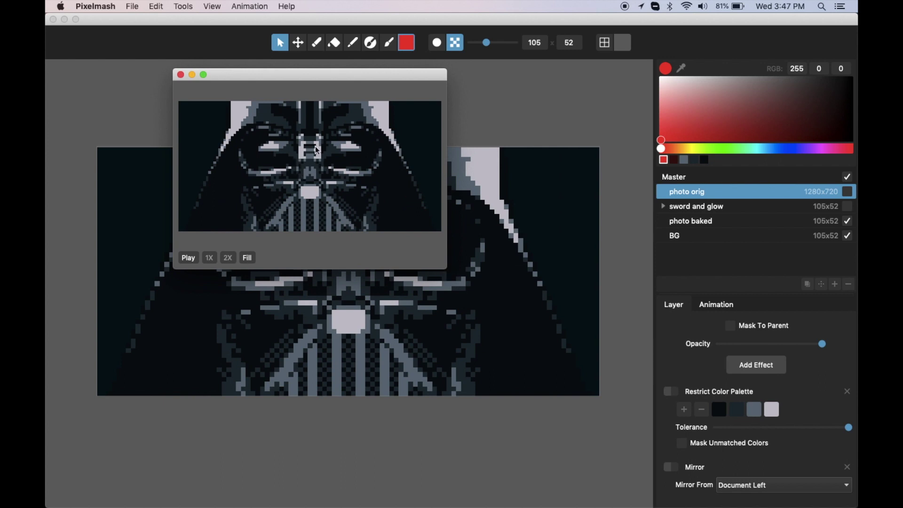
Close the preview and make the 'photo orig' layer visible, comparing the smooth and pixelated views
left_click(181, 75)
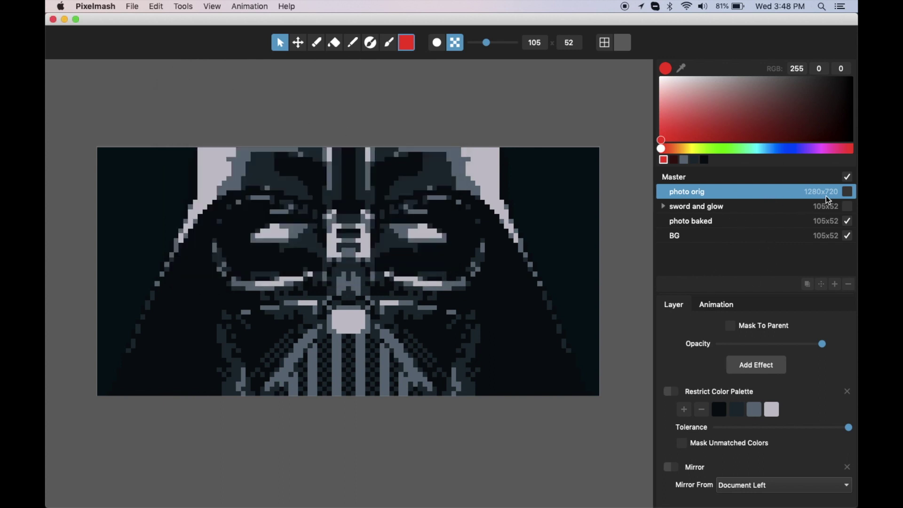
left_click(440, 45)
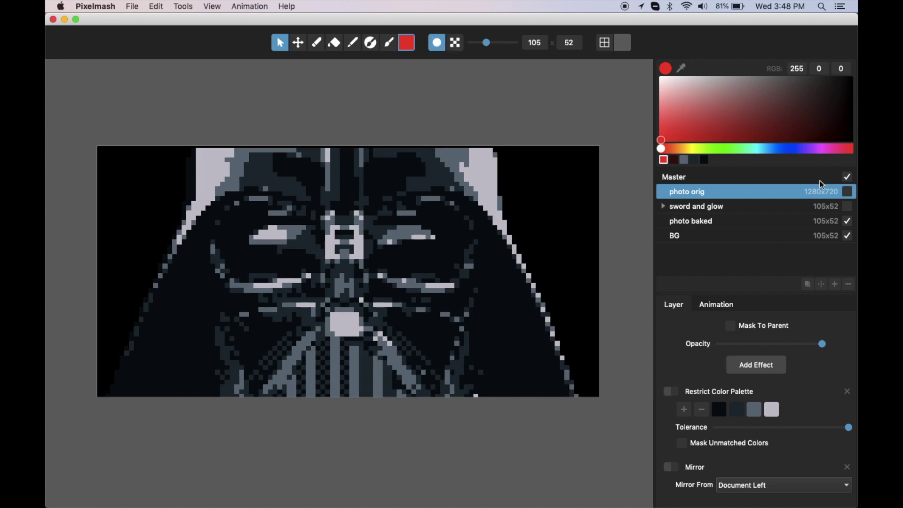
left_click(848, 192)
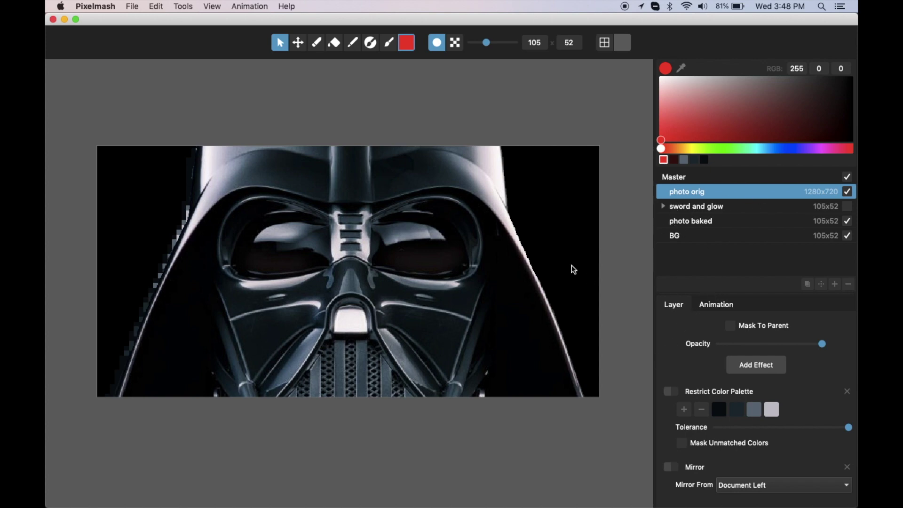
left_click(455, 44)
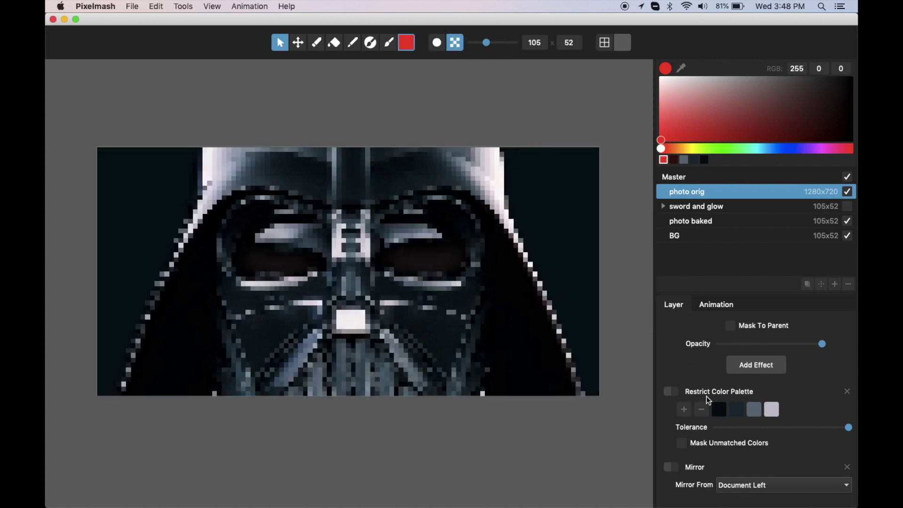
Restrict 'photo orig' to its four-colour palette, checking each swatch and keeping maximum Tolerance
left_click(673, 392)
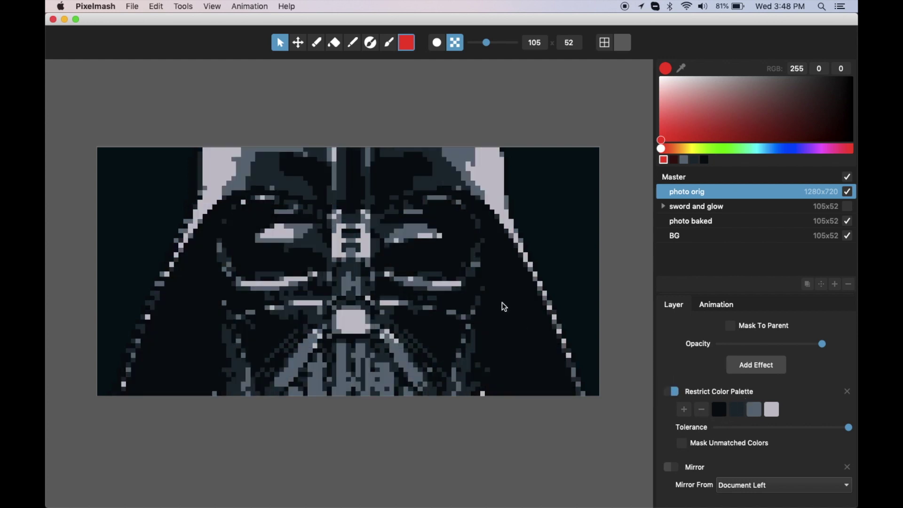
left_click(721, 412)
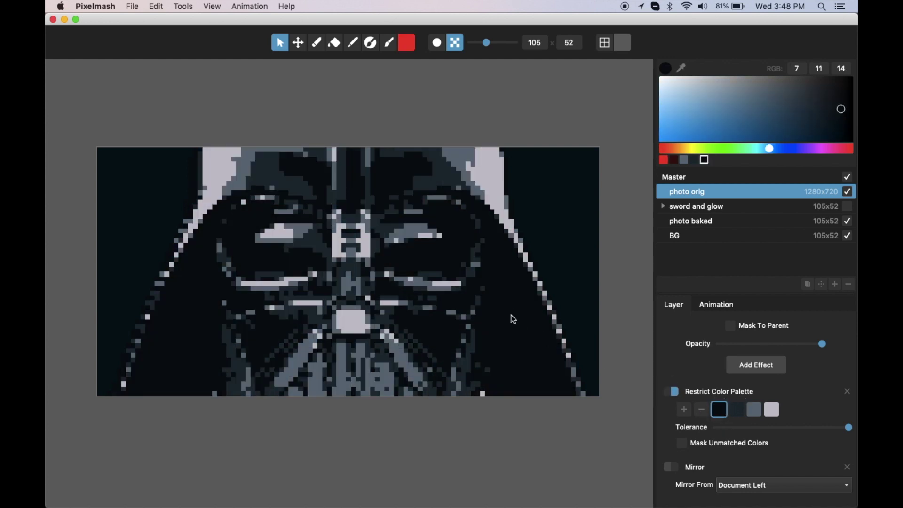
key("p")
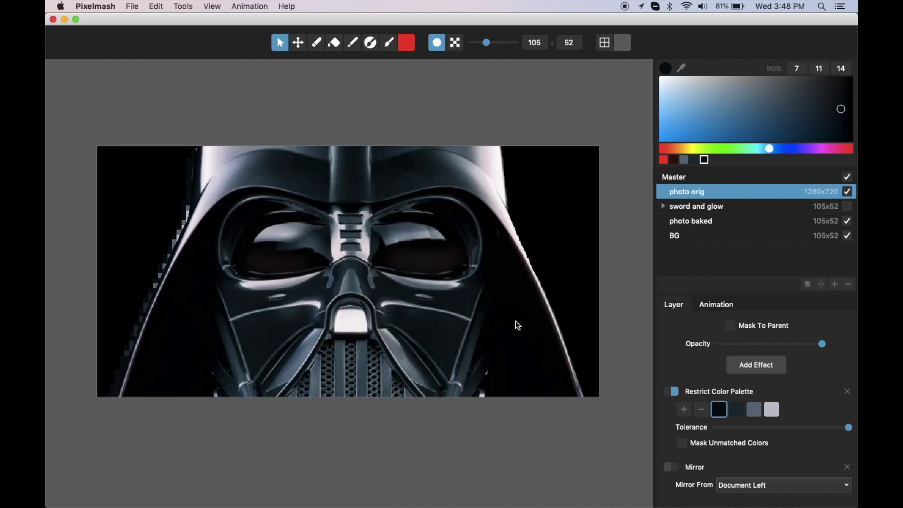
key("p")
left_click(734, 414)
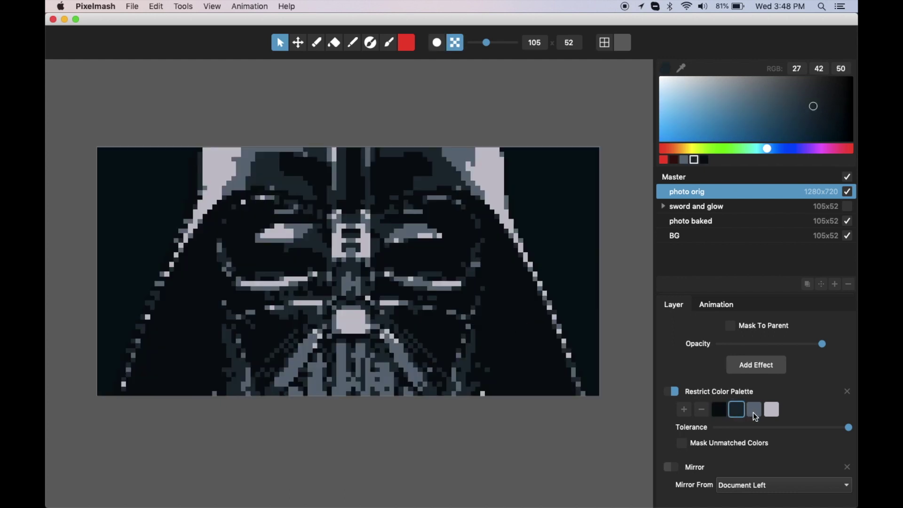
left_click(754, 411)
left_click(772, 411)
left_click(721, 411)
left_click_drag(755, 429, 850, 426)
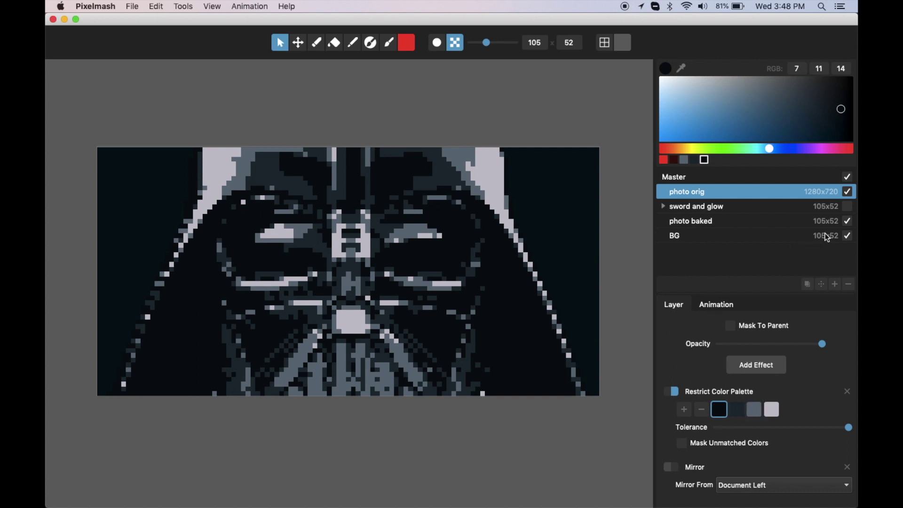
Mirror the photo left-to-right around its centre and nudge it slightly with the Move tool
left_click(674, 467)
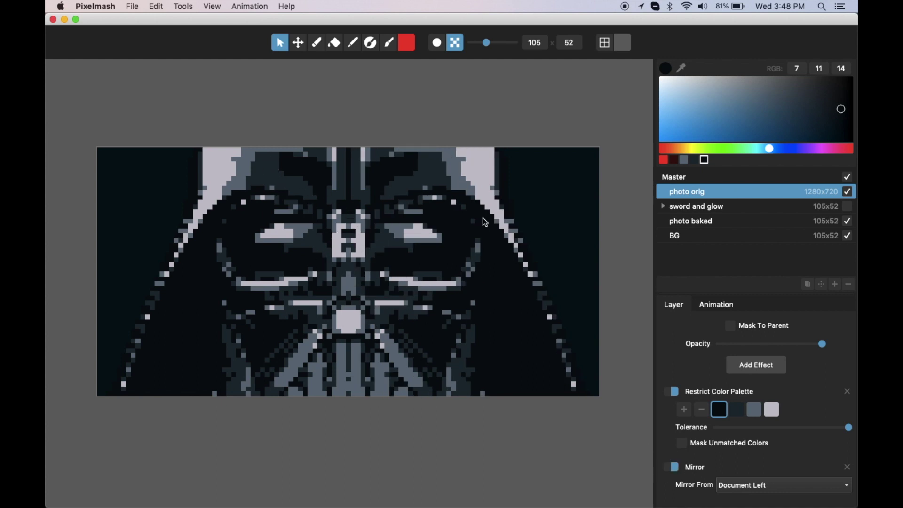
left_click(299, 46)
mouse_move(311, 207)
left_mouse_down()
mouse_move(298, 224)
mouse_move(318, 228)
mouse_move(323, 219)
mouse_move(312, 232)
mouse_move(323, 226)
mouse_move(318, 213)
mouse_move(319, 222)
left_mouse_up()
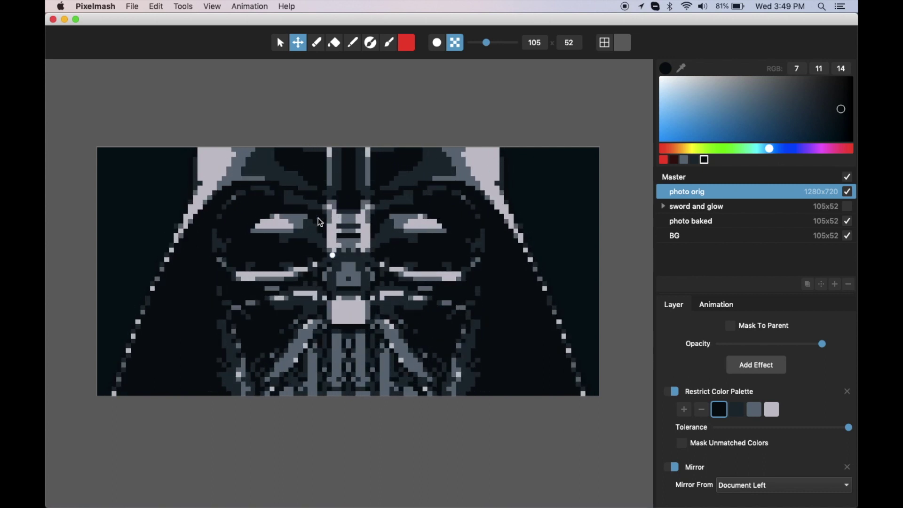
Hide 'photo orig' and select the 'photo baked' layer, briefly re-showing the original for comparison
left_click(280, 43)
left_click(849, 193)
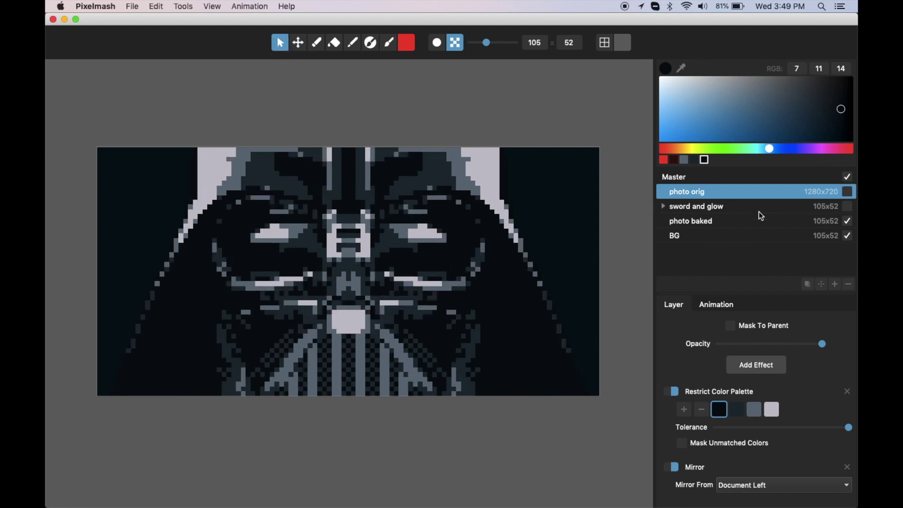
left_click(735, 222)
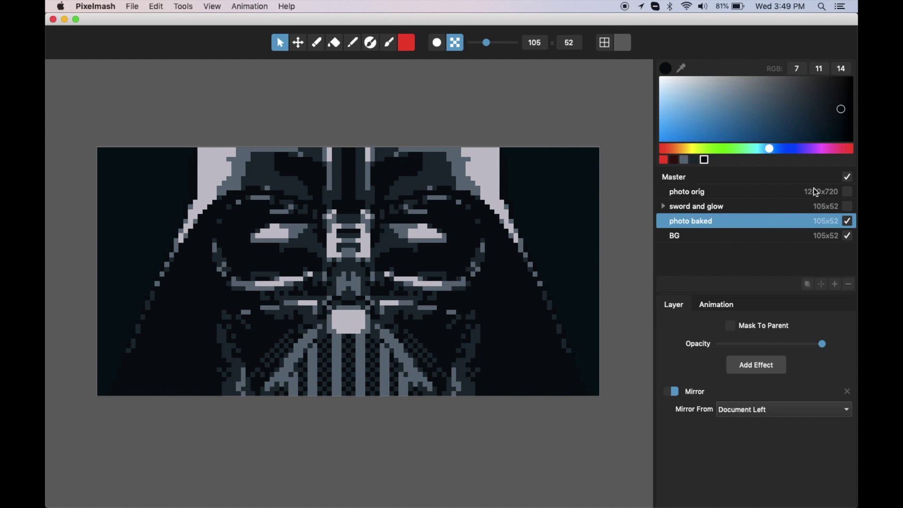
left_click(849, 193)
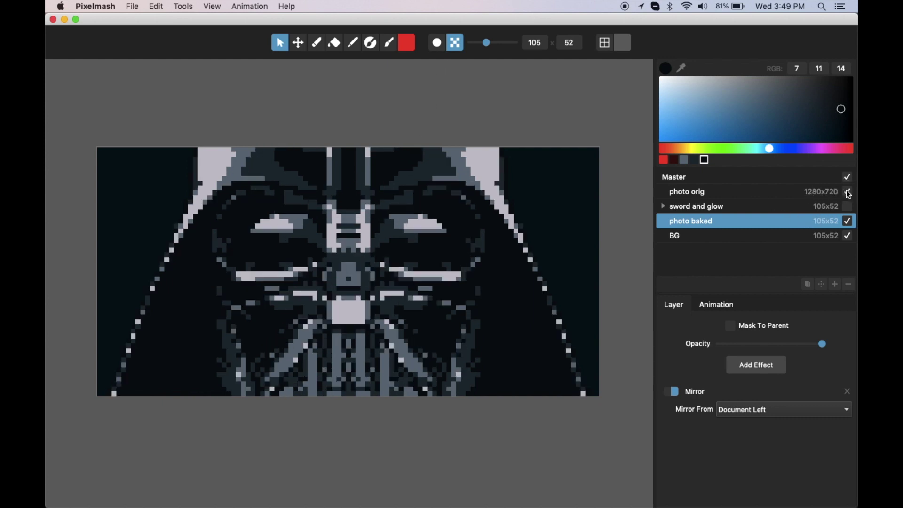
left_click(849, 193)
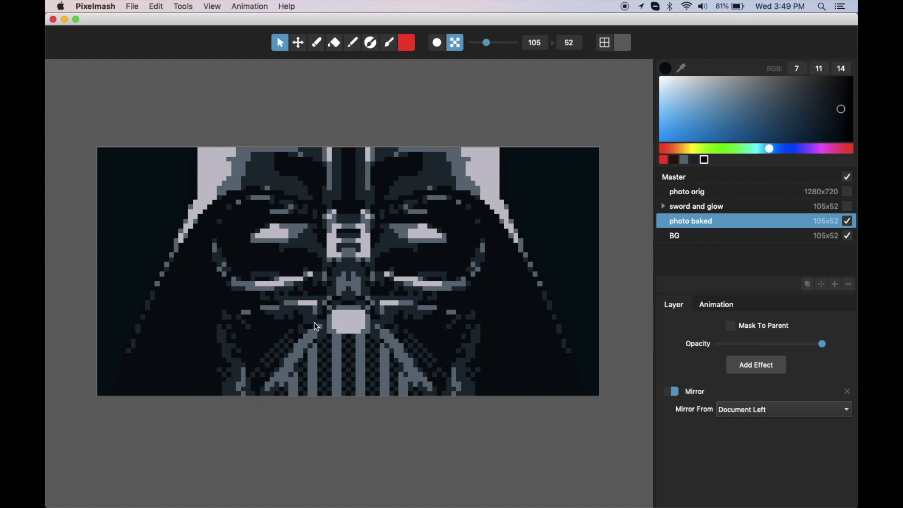
Toggle the baked layer's Mirror effect off and on twice, leaving it on
left_click(674, 393)
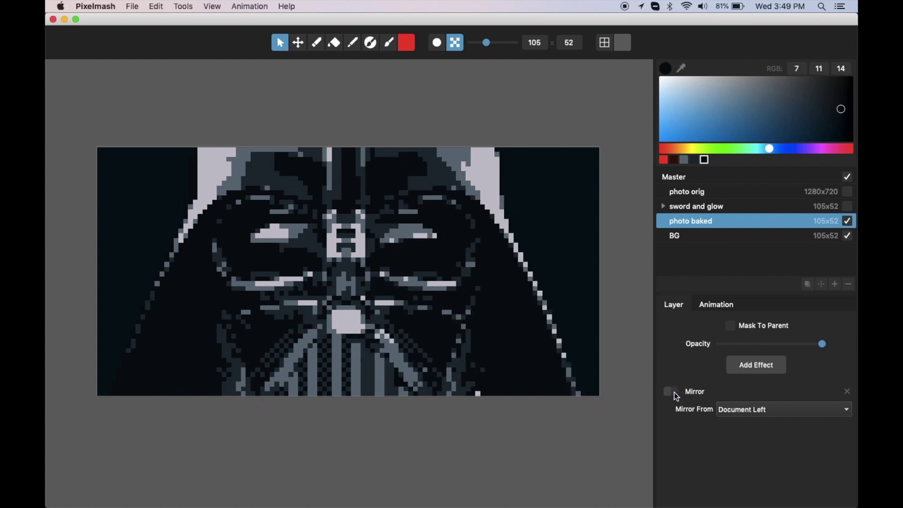
left_click(674, 392)
left_click(674, 392)
left_click(674, 393)
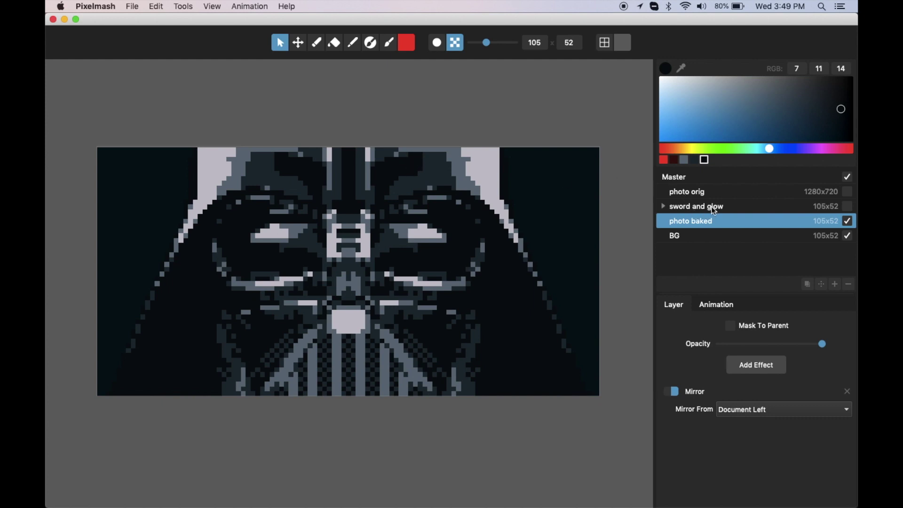
Select 'sword and glow' and step through frames 1–14 to see the sword appear at frame 11
left_click(710, 307)
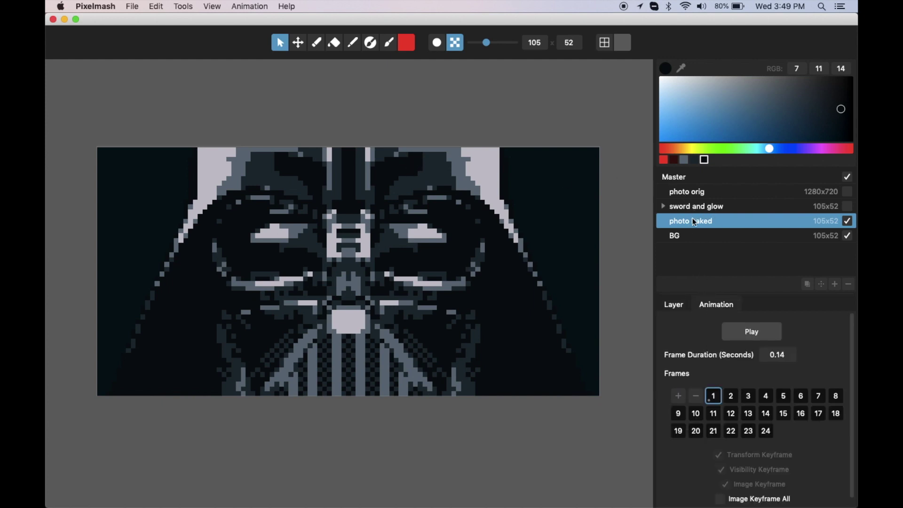
left_click(698, 208)
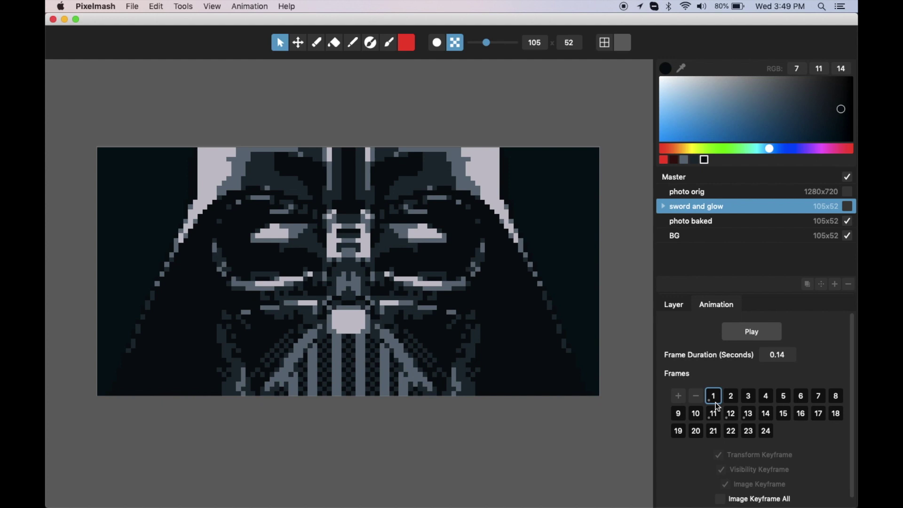
key("super+Right")
key("super+Right")
key("super+Right")
key("super+Right")
key("super+Right")
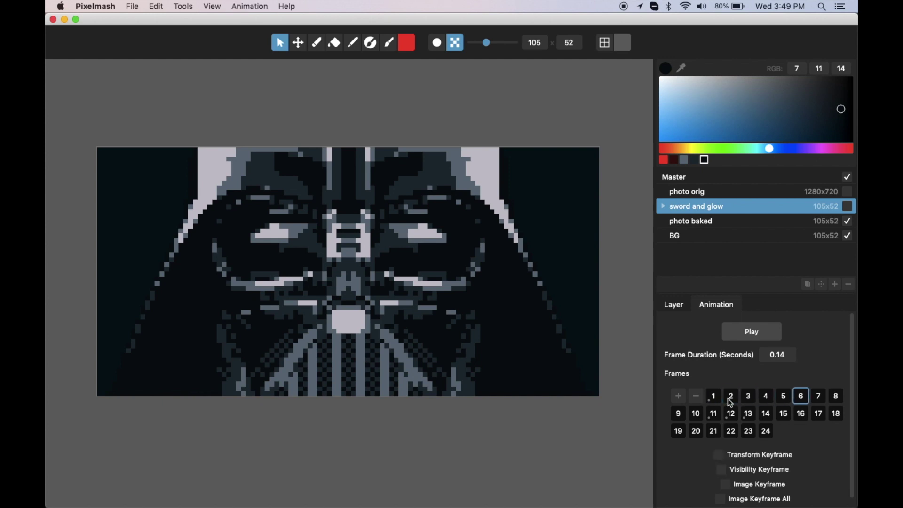
key("super+Right")
key("super+Right")
key("super+Right")
key("super+Right")
key("super+Right")
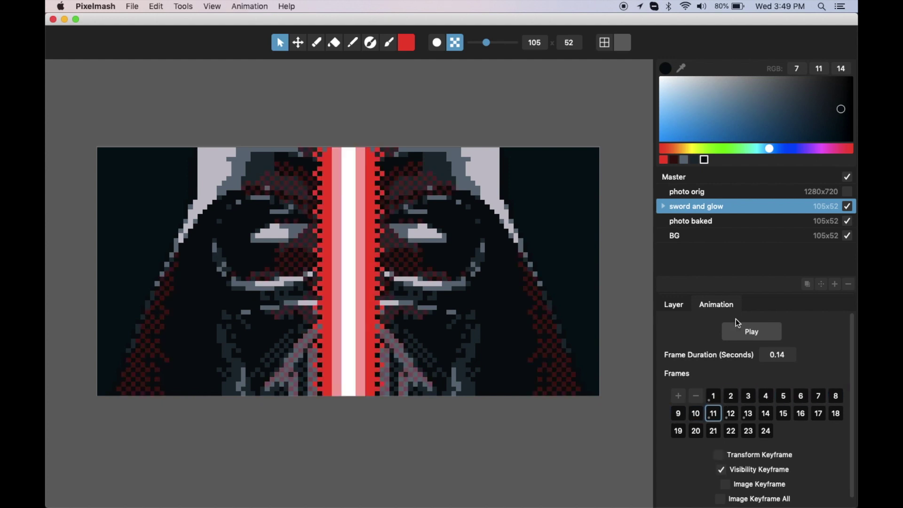
key("super+Right")
key("super+Right")
key("super+Right")
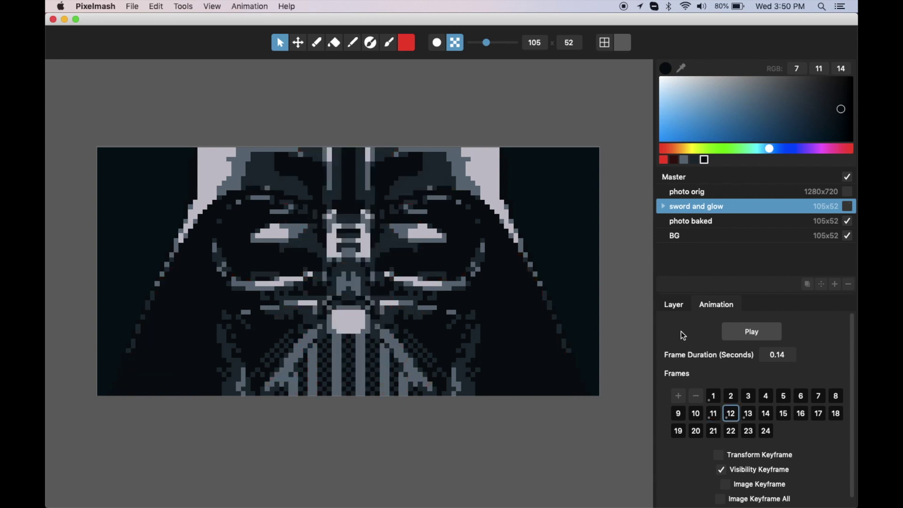
key("super+Right")
key("super+Right")
key("super+Right")
key("super+Left")
key("super+Left")
key("super+Left")
key("super+Left")
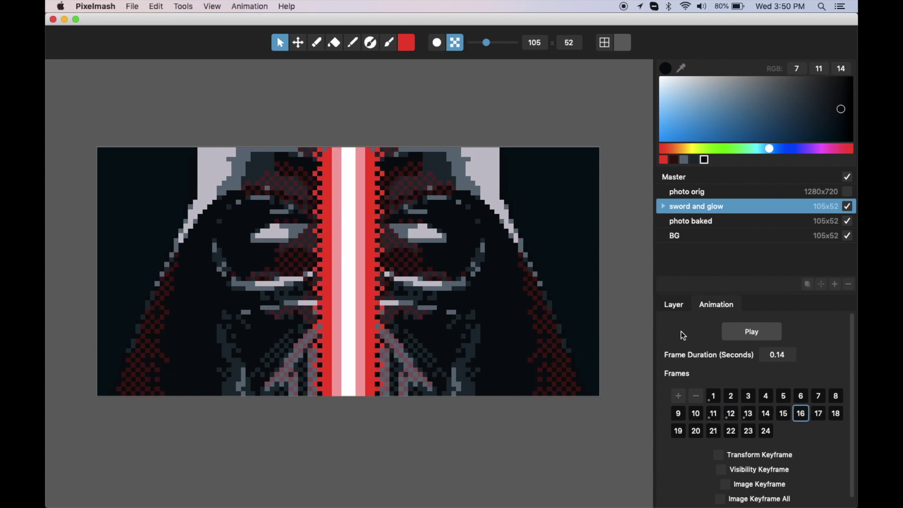
key("super+Left")
key("super+Left")
Recheck the sword flicker from frame 1, then play the animation in a preview window
left_click(715, 400)
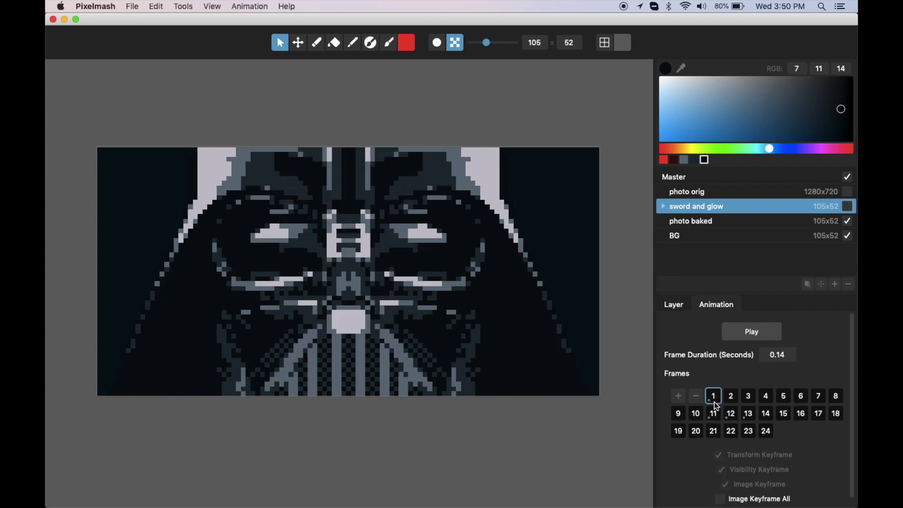
key("super+Right")
key("super+Right")
key("super+Right")
key("super+Right")
key("super+Right")
key("super+Right")
key("super+Right")
key("super+Right")
key("super+Right")
key("super+Right")
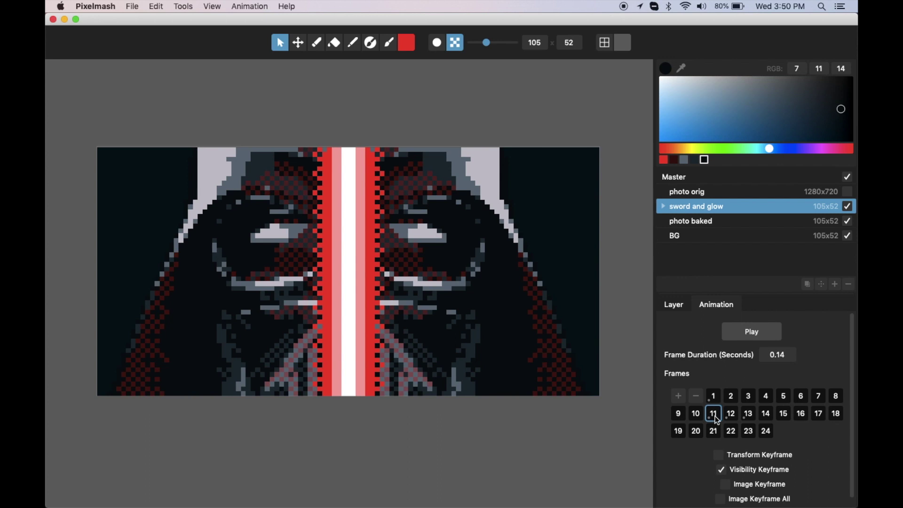
key("super+Right")
key("super+Right")
key("super+Right")
key("super+Right")
key("super+Right")
key("super+Right")
key("super+Right")
key("super+Right")
key("super+Right")
key("super+Right")
key("super+Right")
key("super+Right")
key("super+Right")
left_click(750, 334)
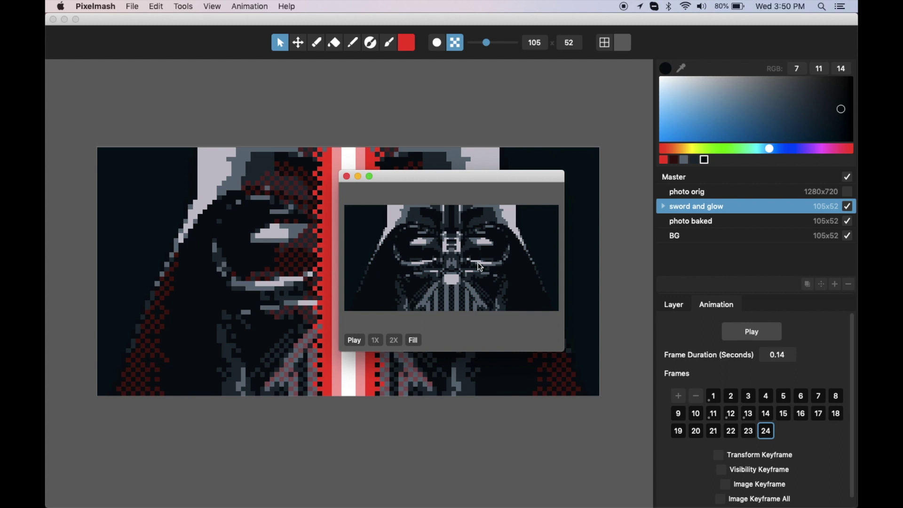
Close the preview and step through the animation frames from frame 1
left_click(346, 176)
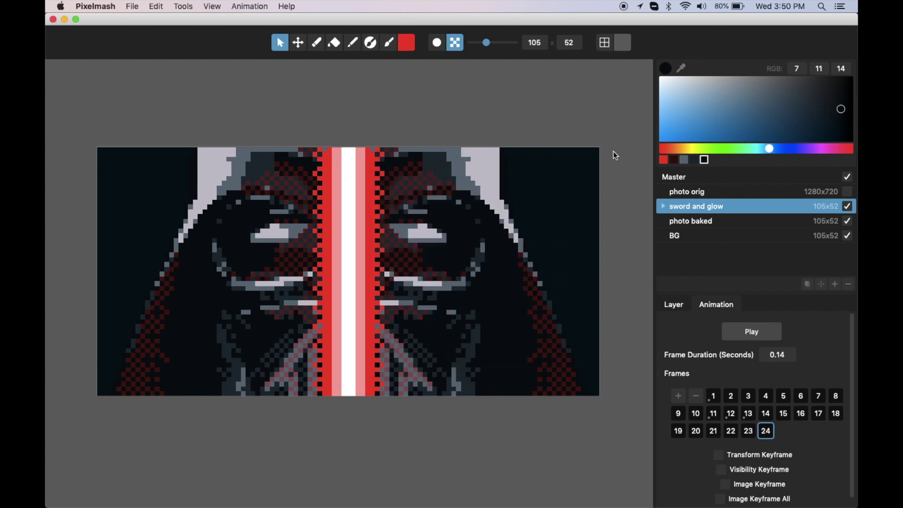
left_click(662, 206)
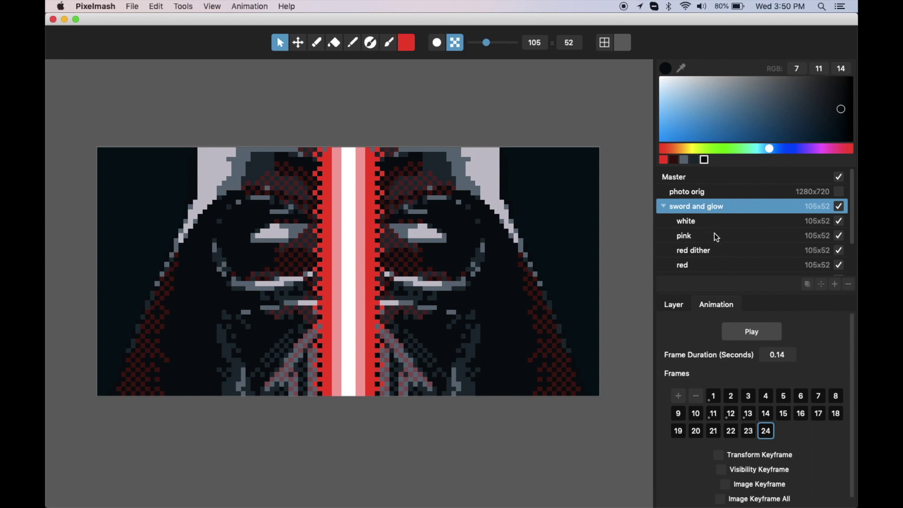
left_click(664, 207)
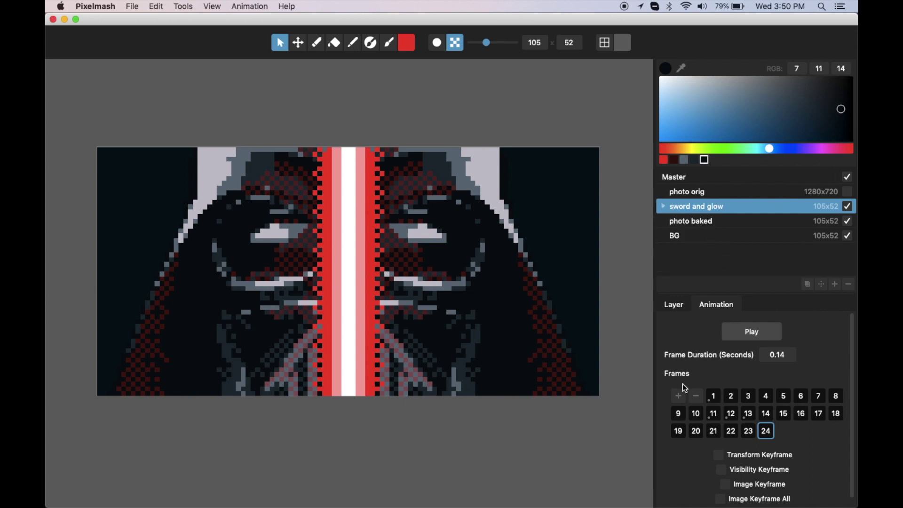
left_click(714, 397)
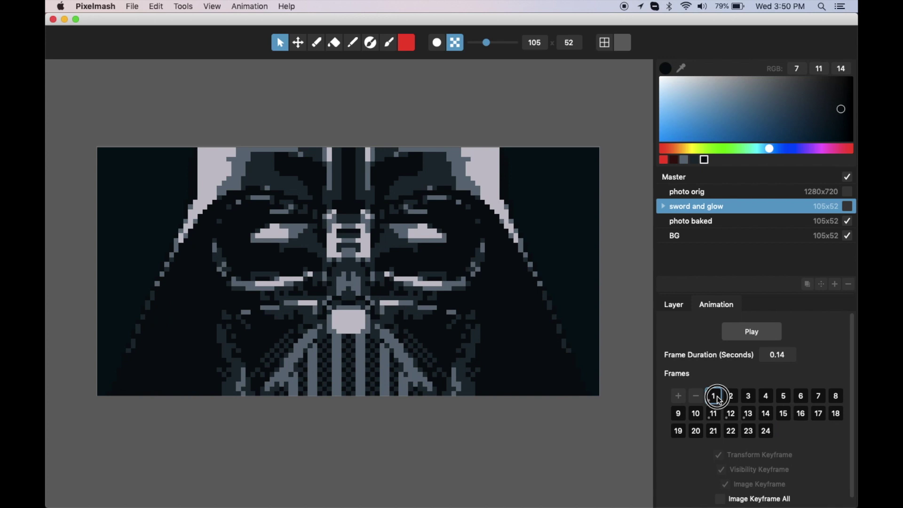
key("super+Right")
key("super+Right")
key("super+Right")
key("super+Right")
key("super+Right")
key("super+Right")
key("super+Right")
key("super+Right")
key("super+Right")
key("super+Right")
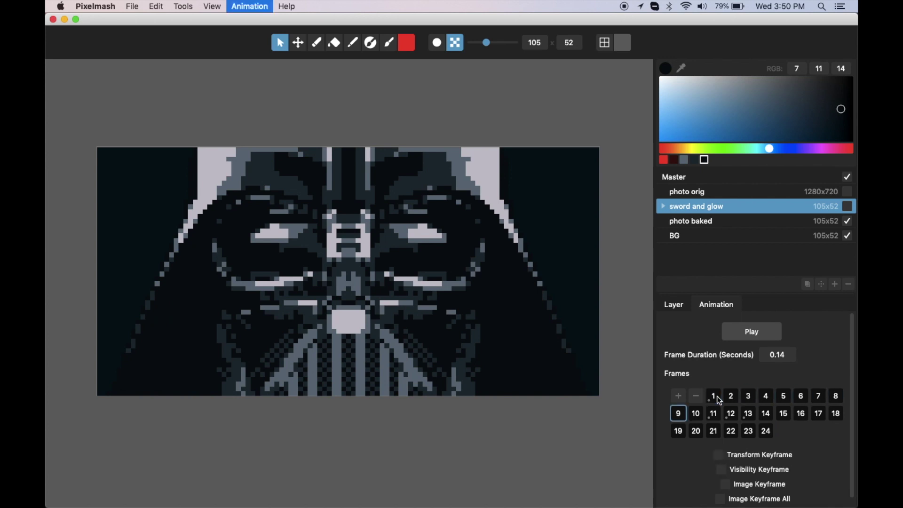
Expand 'sword and glow', inspect the white and pink stripes, and select the 'red dither' layer
left_click(664, 206)
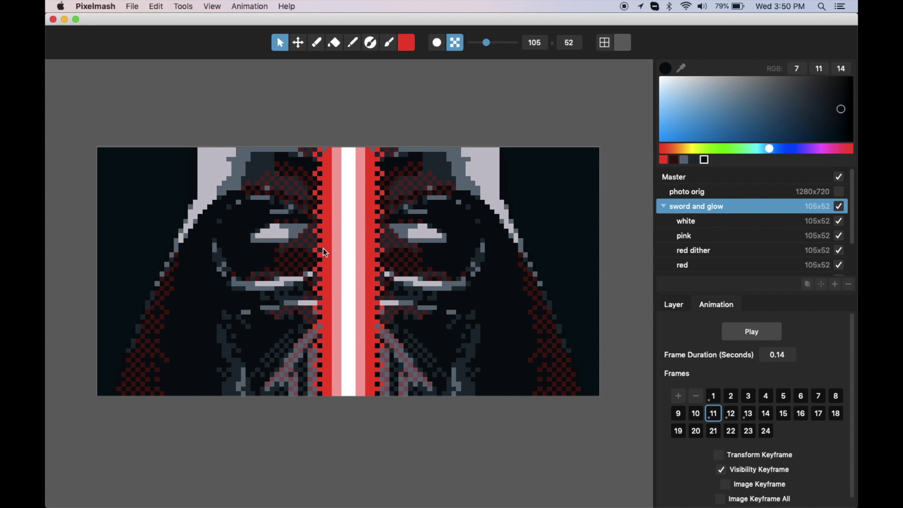
left_click(709, 226)
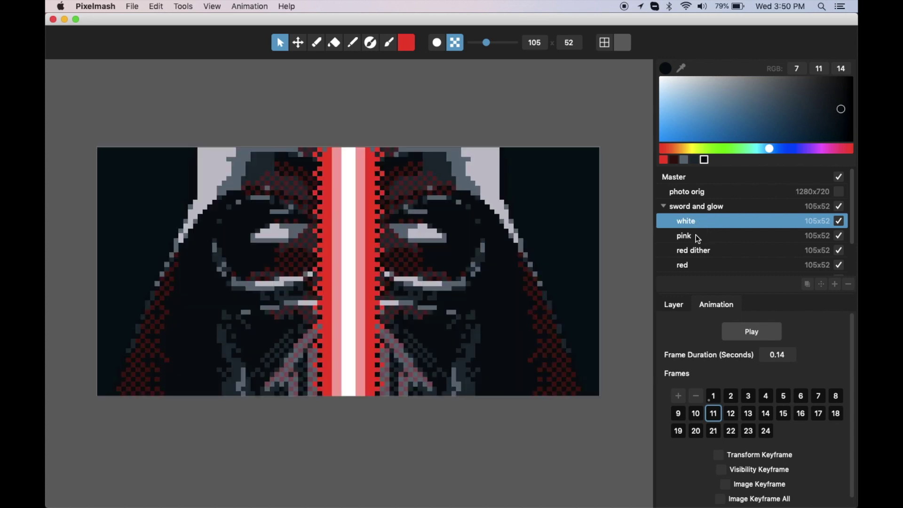
left_click(699, 240)
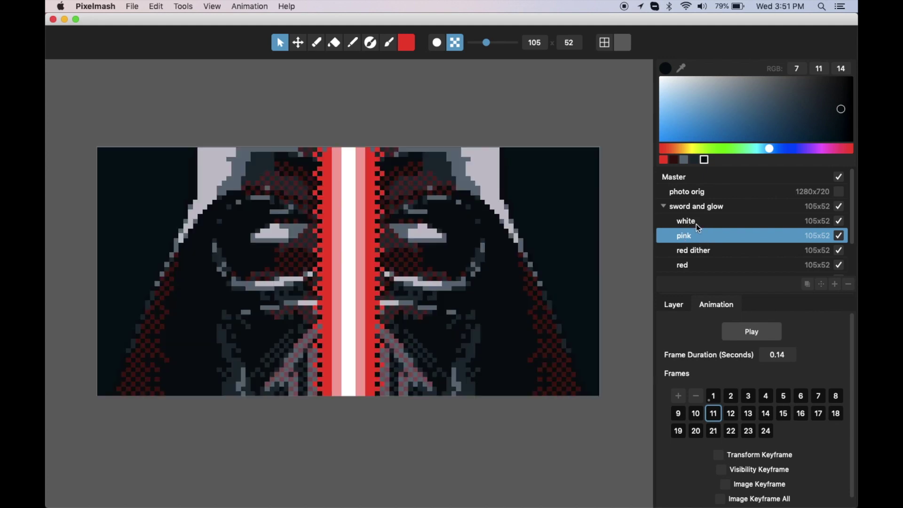
double_click(841, 223)
double_click(840, 236)
left_click(720, 257)
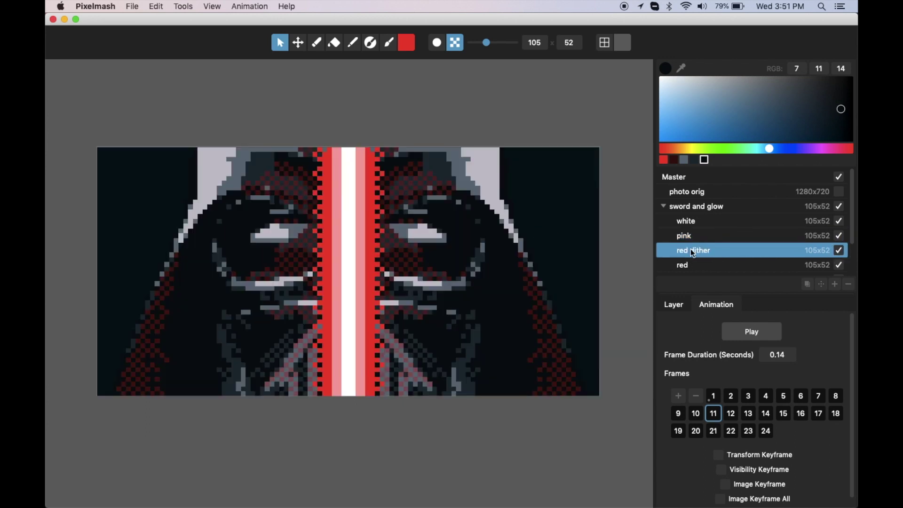
left_click(679, 305)
Re-enable the red dither layer's Dither, test pure-red brush strokes along the sword, then undo them
left_click(677, 393)
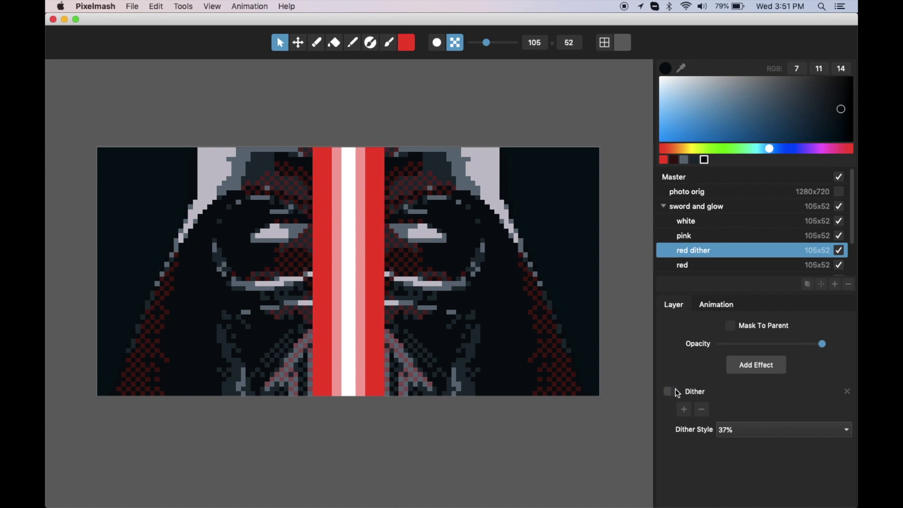
left_click(678, 393)
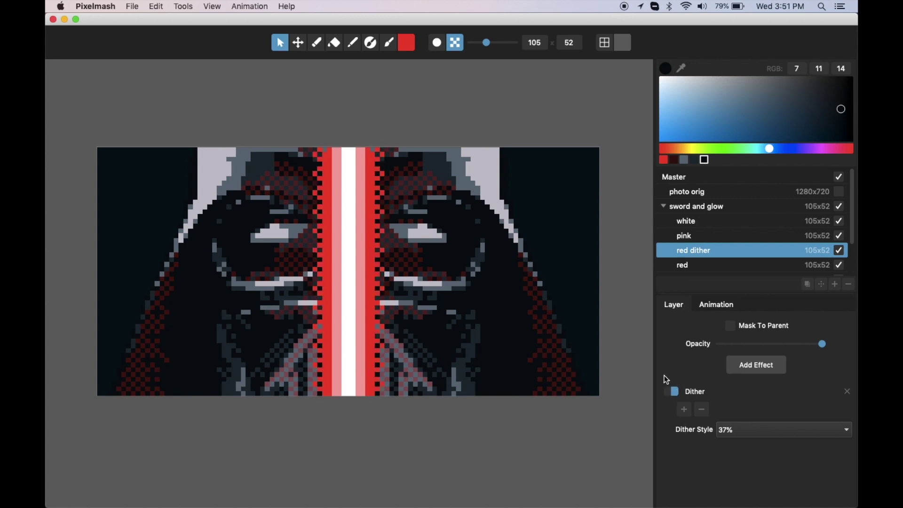
left_click(389, 42)
mouse_move(313, 221)
left_mouse_down()
mouse_move(306, 254)
mouse_move(340, 338)
left_mouse_up()
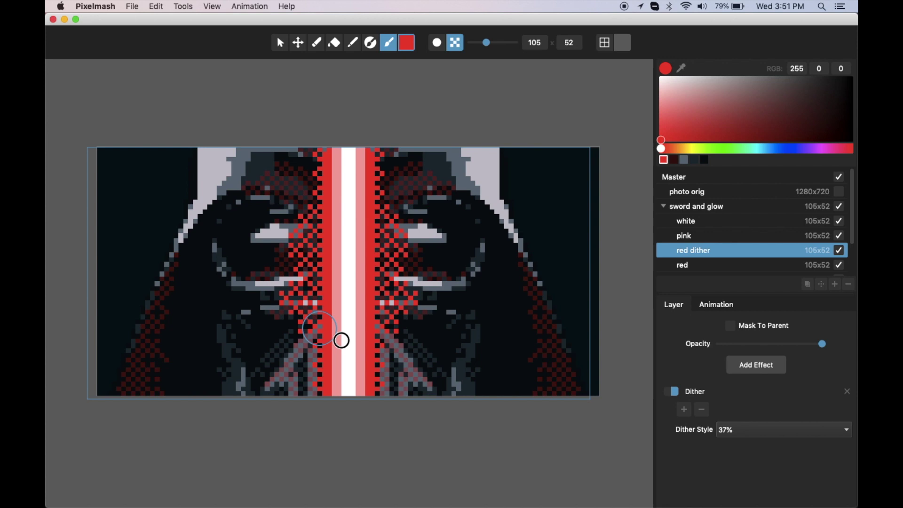
mouse_move(321, 198)
left_mouse_down()
mouse_move(306, 156)
mouse_move(330, 327)
mouse_move(309, 386)
mouse_move(305, 365)
left_mouse_up()
key("super+z")
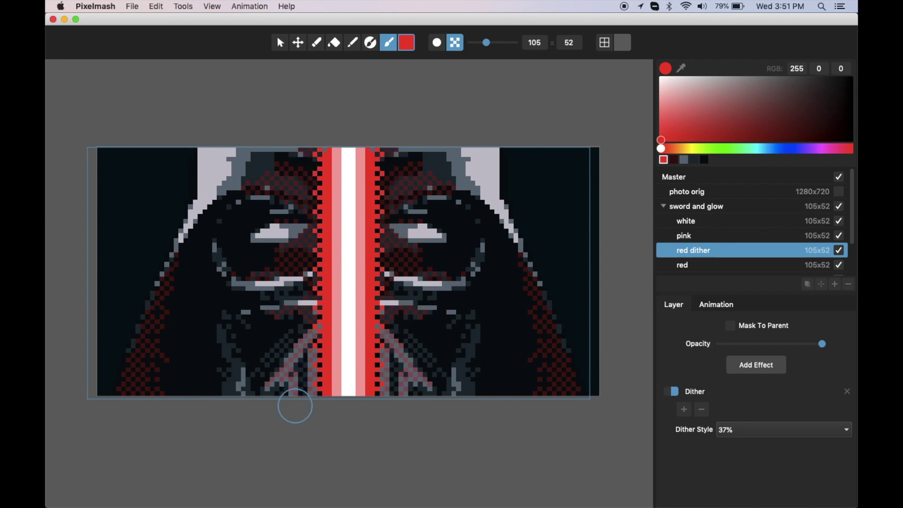
Try the 50% and 63% Dither Style densities on the red dither layer
left_click(298, 43)
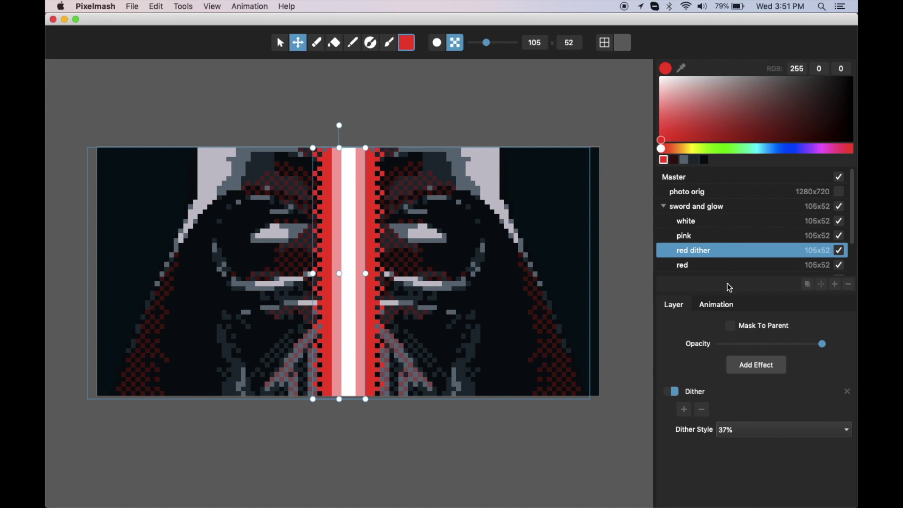
left_click(775, 441)
left_click(769, 443)
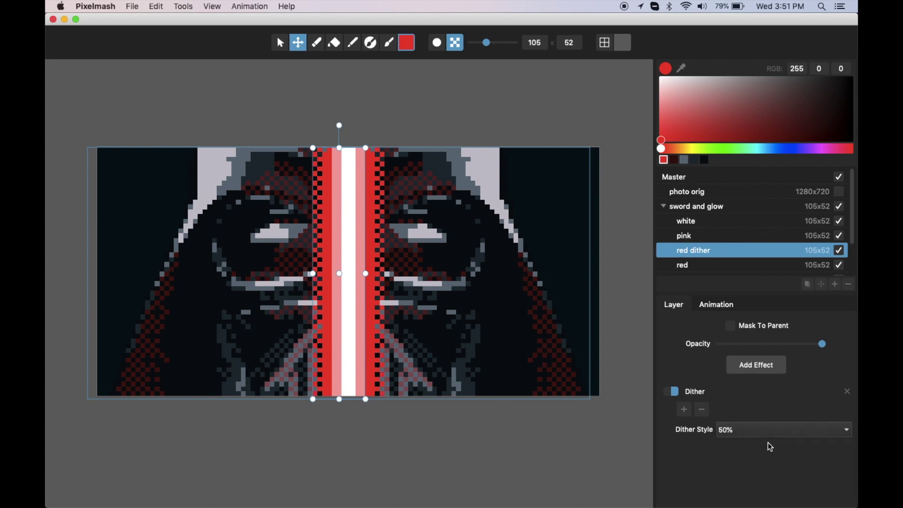
left_click(281, 46)
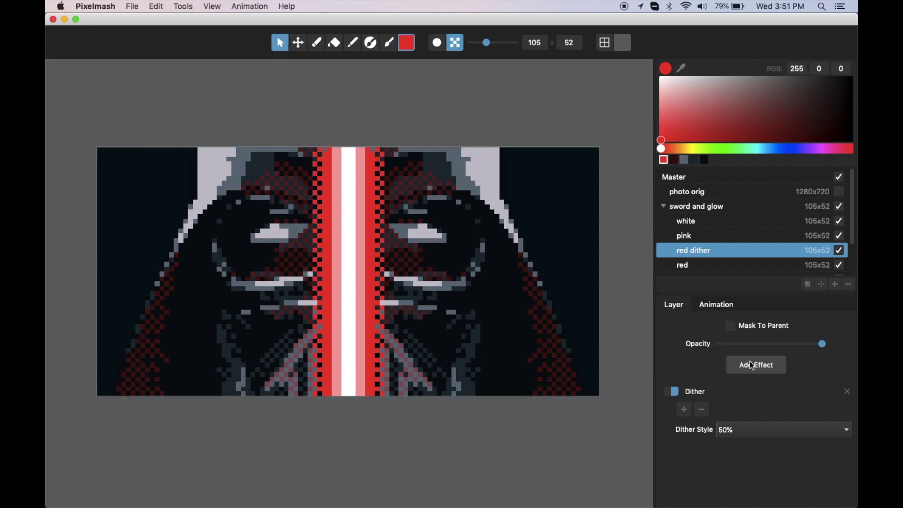
left_click(743, 431)
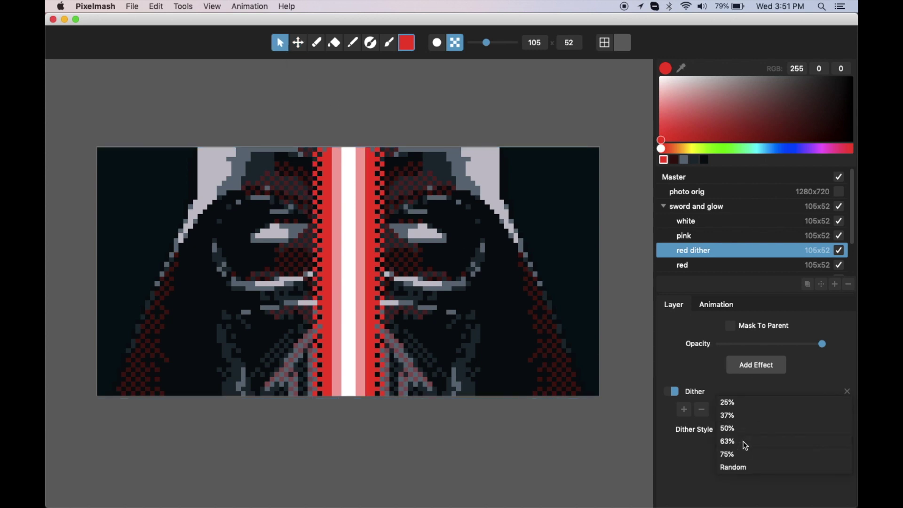
left_click(746, 443)
Set the Dither Style back to 37%, recheck 50%, and settle on 37%
left_click(772, 429)
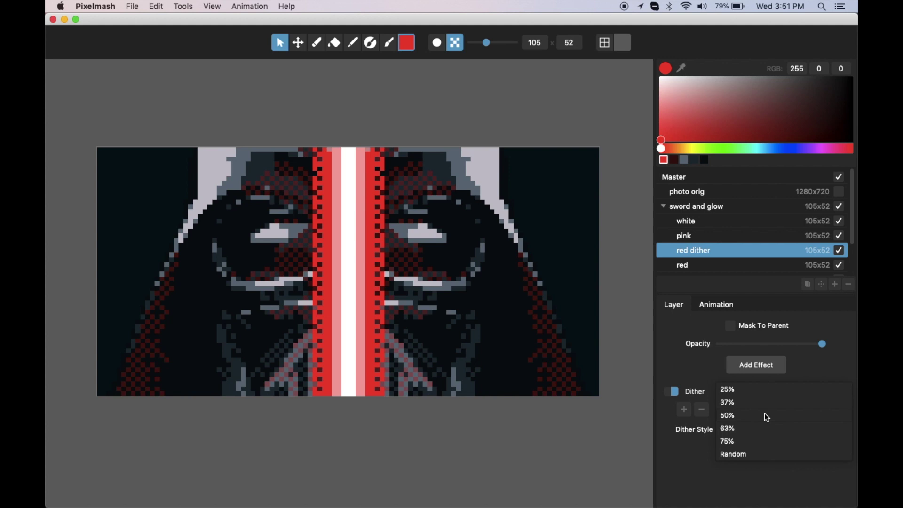
left_click(764, 404)
left_click(761, 430)
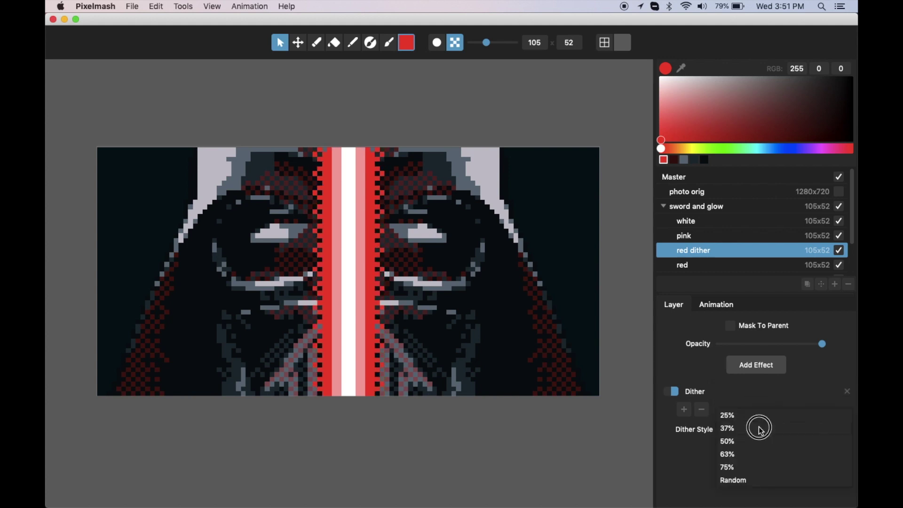
left_click(760, 442)
left_click(758, 428)
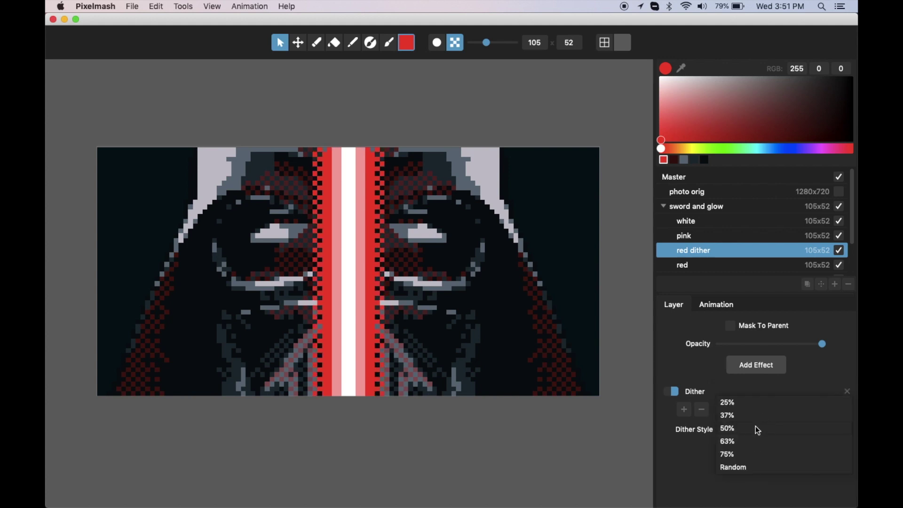
left_click(753, 416)
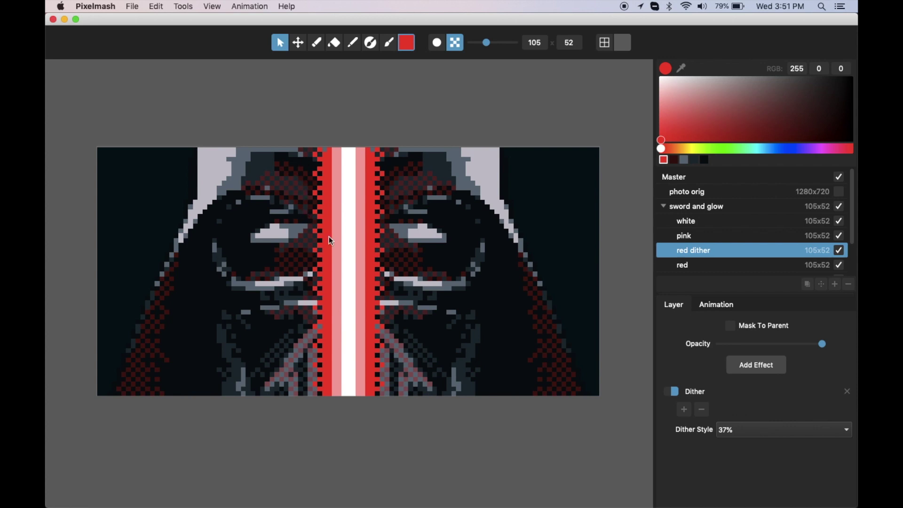
Select the effect-free 'red' sword layer to view its properties
scroll(727, 211, "down", 3)
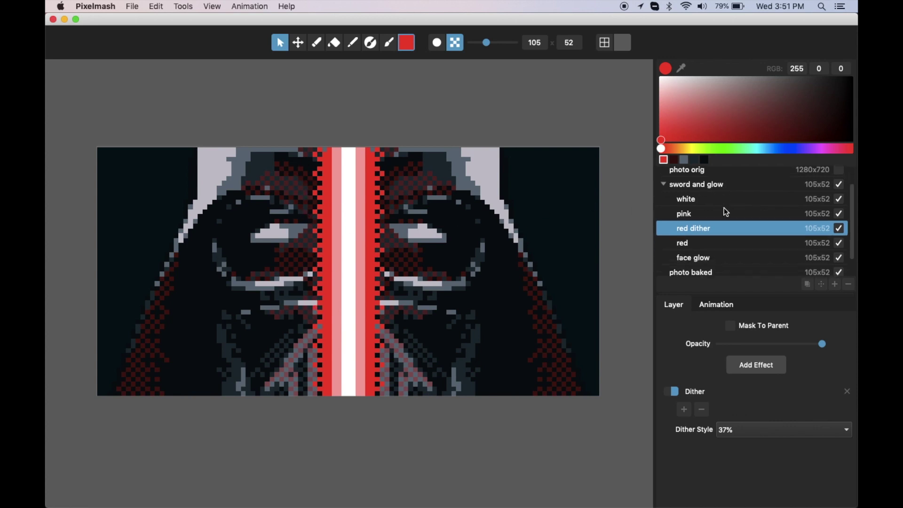
left_click(708, 224)
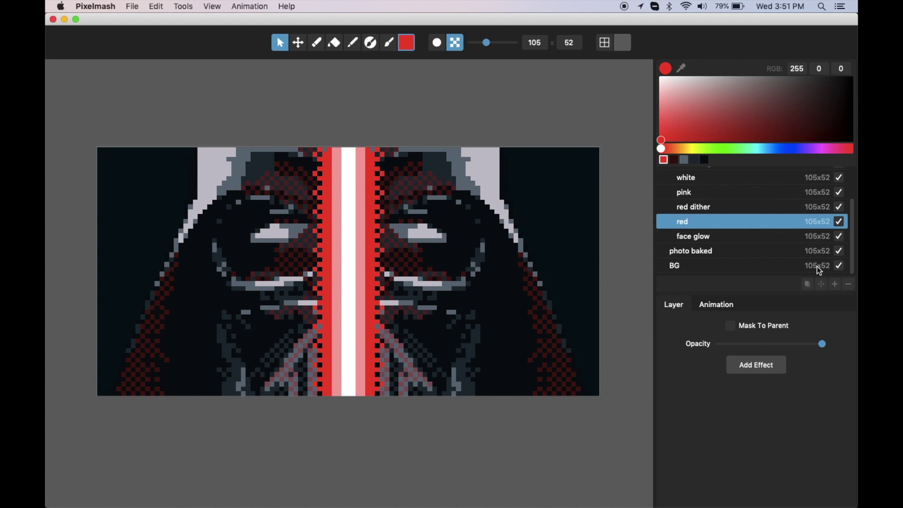
On 'face glow', test Dither off with higher opacity, re-enable Dither, and remove Colorize
left_click(737, 236)
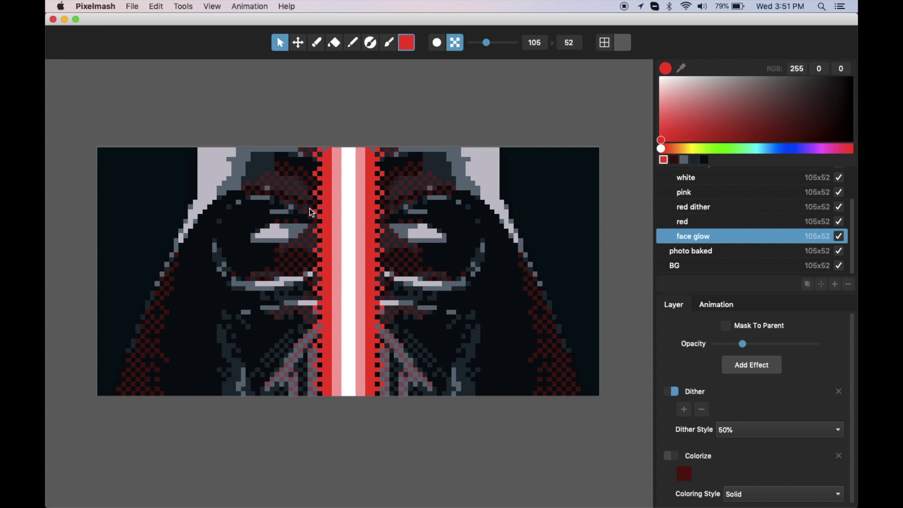
left_click(674, 393)
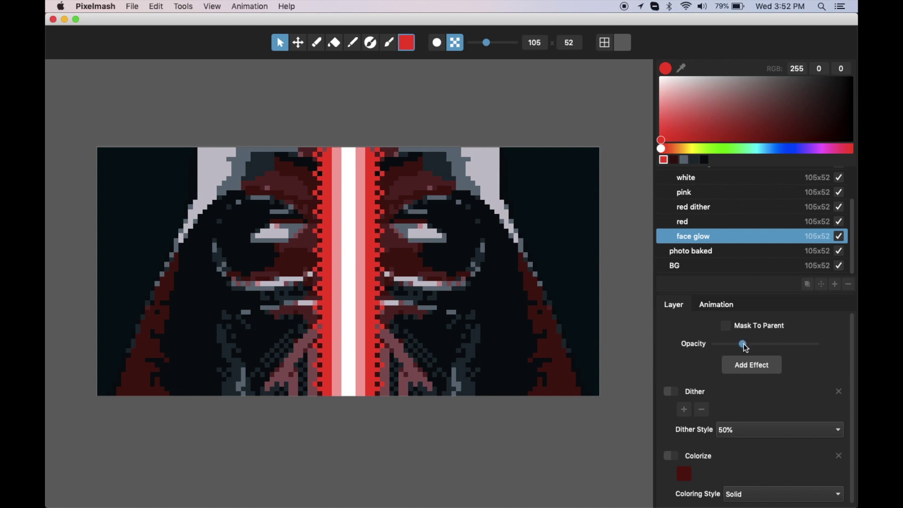
mouse_move(744, 345)
left_mouse_down()
mouse_move(831, 349)
mouse_move(738, 358)
mouse_move(753, 356)
left_mouse_up()
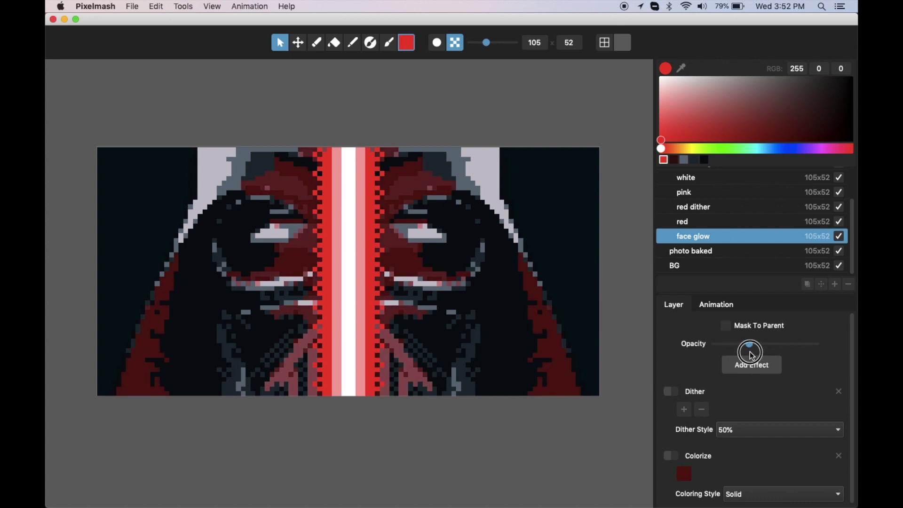
left_click(672, 395)
left_click(840, 457)
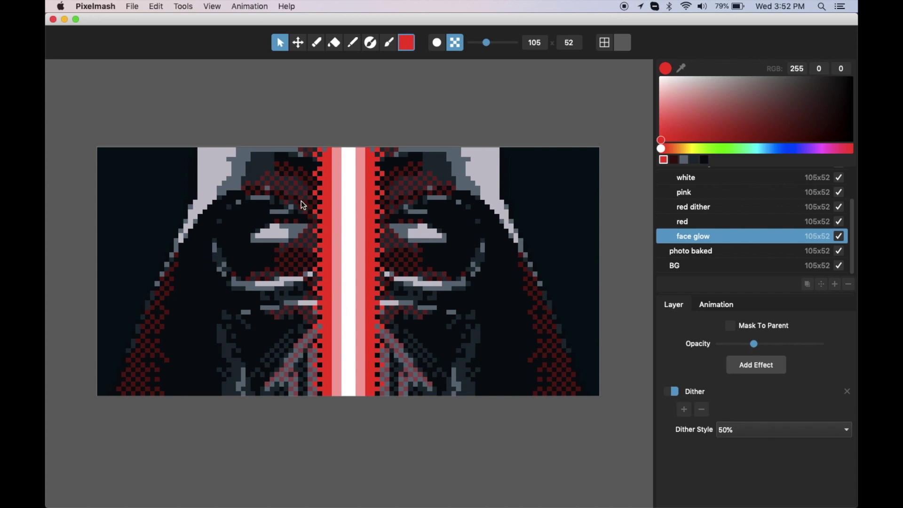
Try 63% then set the face glow Dither Style to 50%, and switch Dither off
left_click(749, 432)
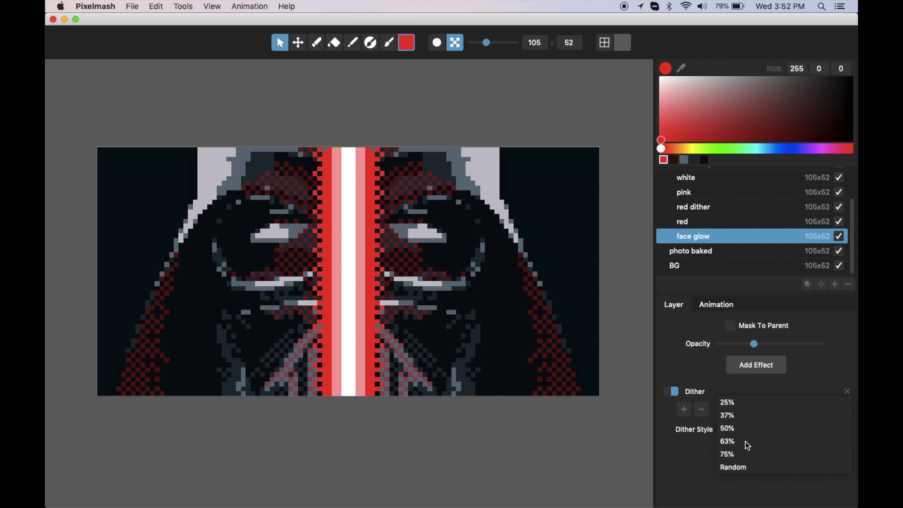
left_click(747, 443)
left_click(750, 427)
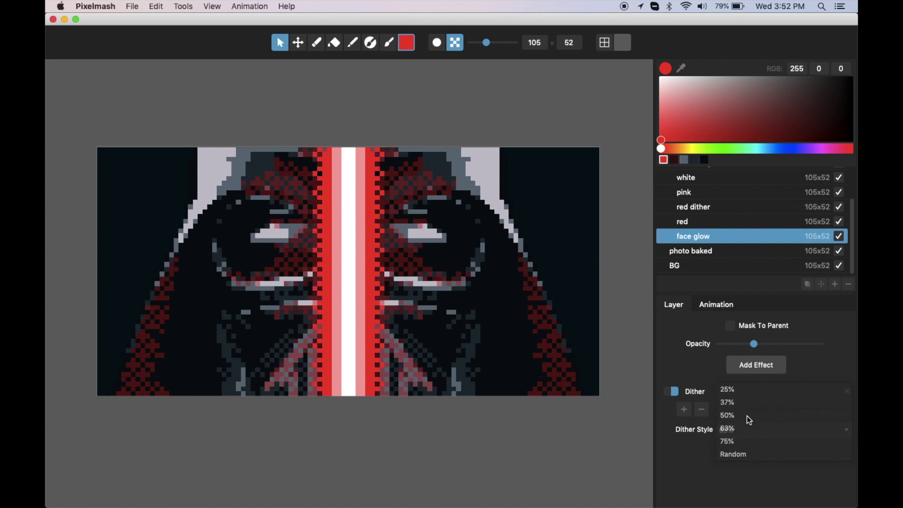
left_click(748, 416)
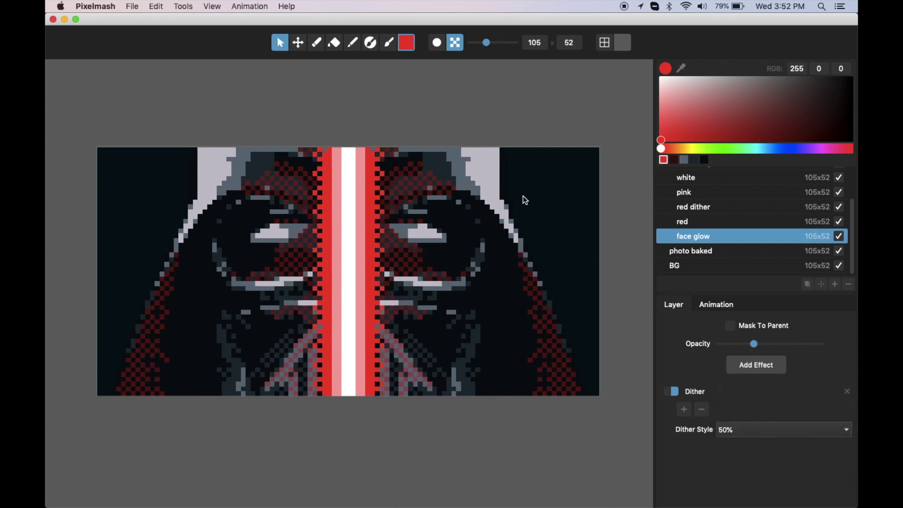
left_click(676, 394)
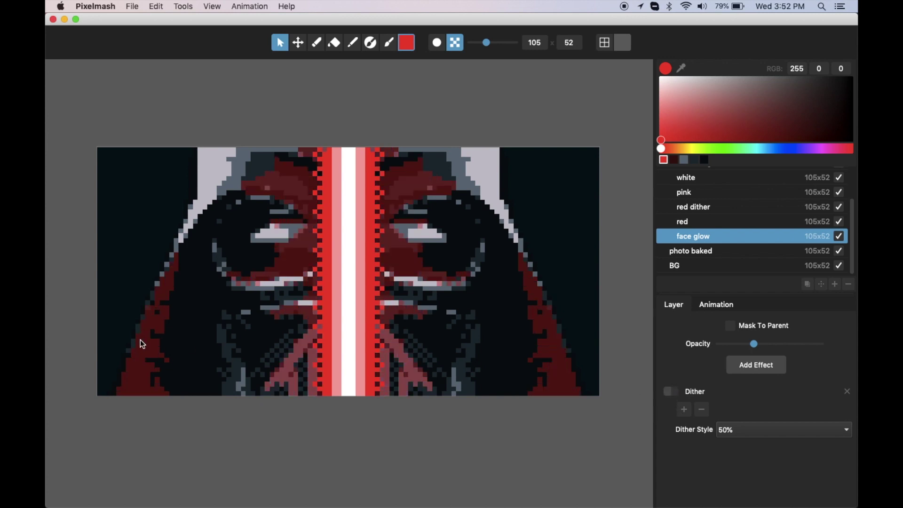
scroll(140, 340, "up", 3)
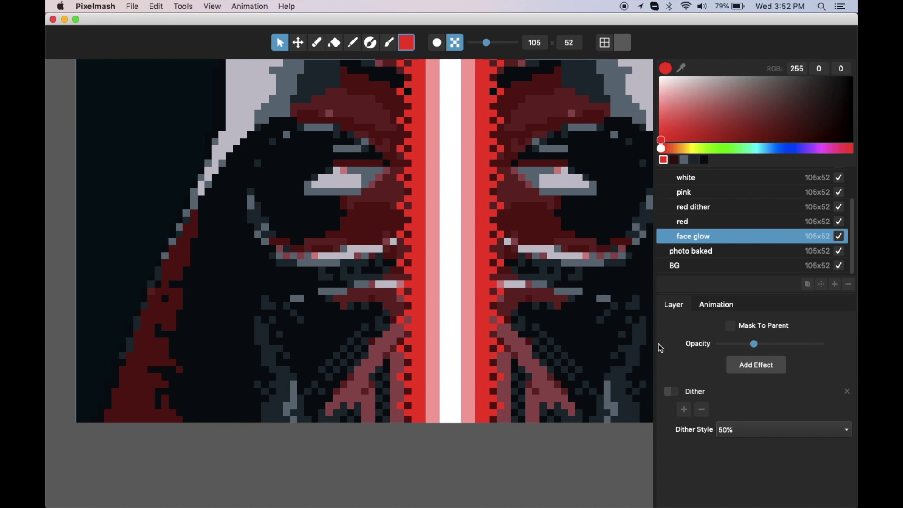
Re-enable the face glow's 50% Dither and drag its Opacity lower for a faint checkered glow
left_click(675, 393)
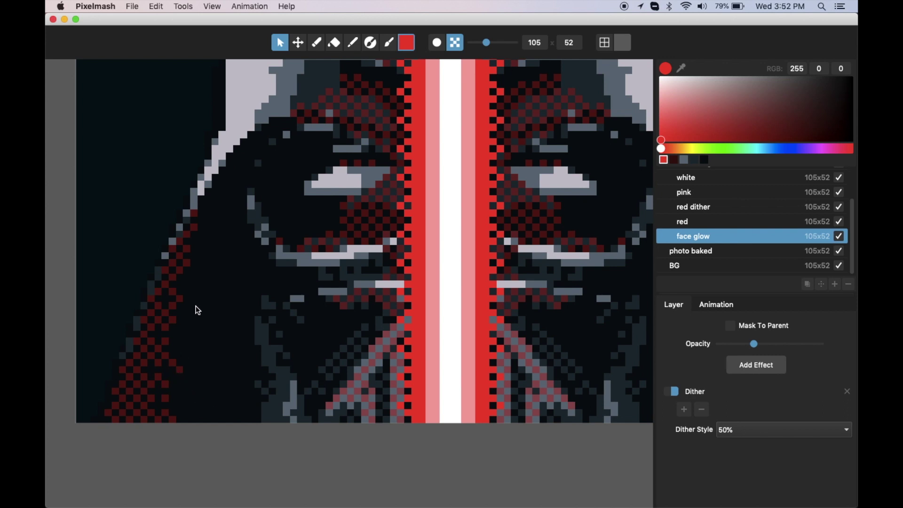
scroll(266, 289, "down", 5)
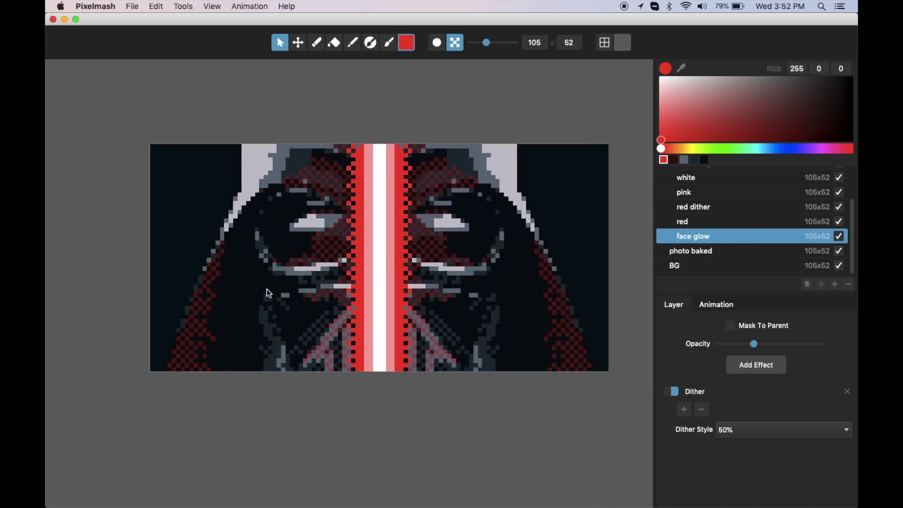
mouse_move(757, 346)
left_mouse_down()
mouse_move(735, 348)
mouse_move(754, 350)
mouse_move(746, 351)
left_mouse_up()
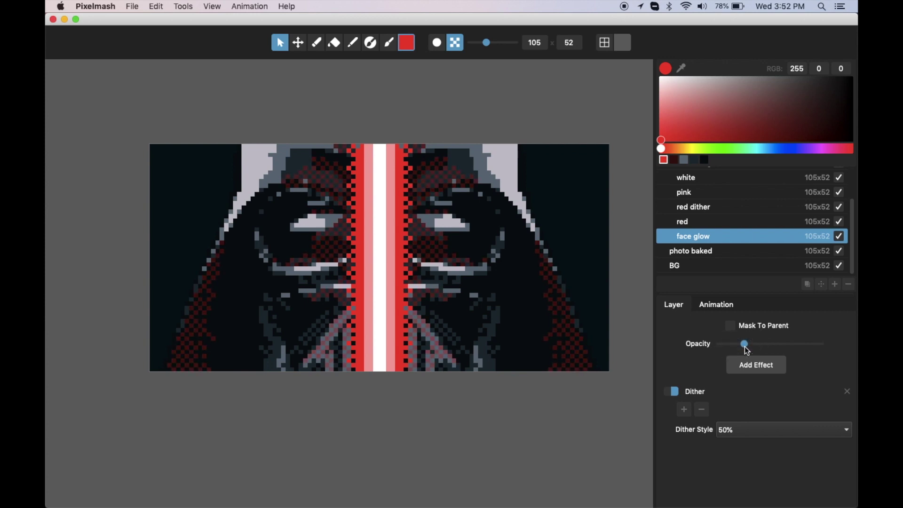
scroll(548, 137, "up", 5)
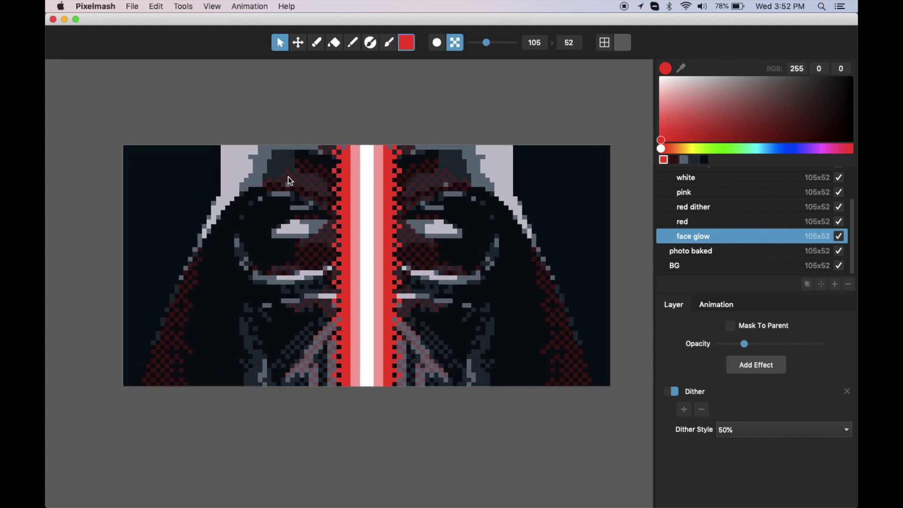
scroll(288, 176, "up", 2)
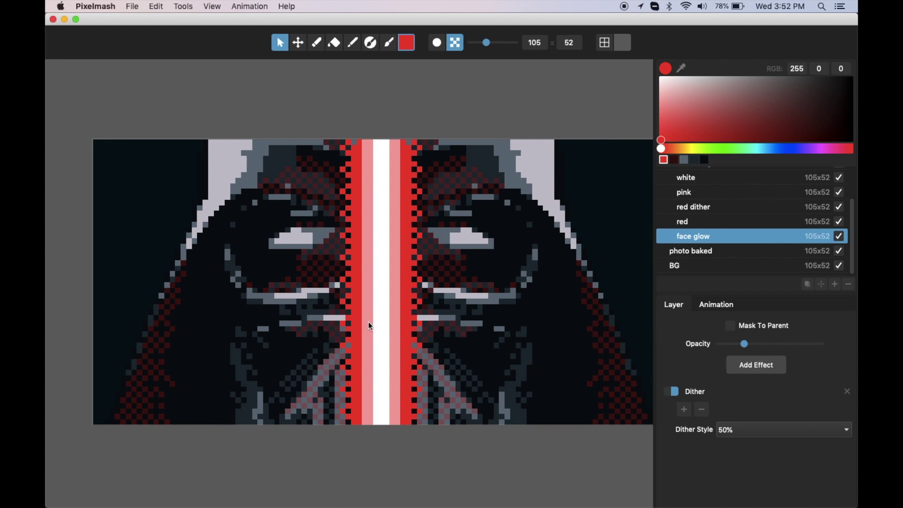
scroll(377, 278, "down", 1)
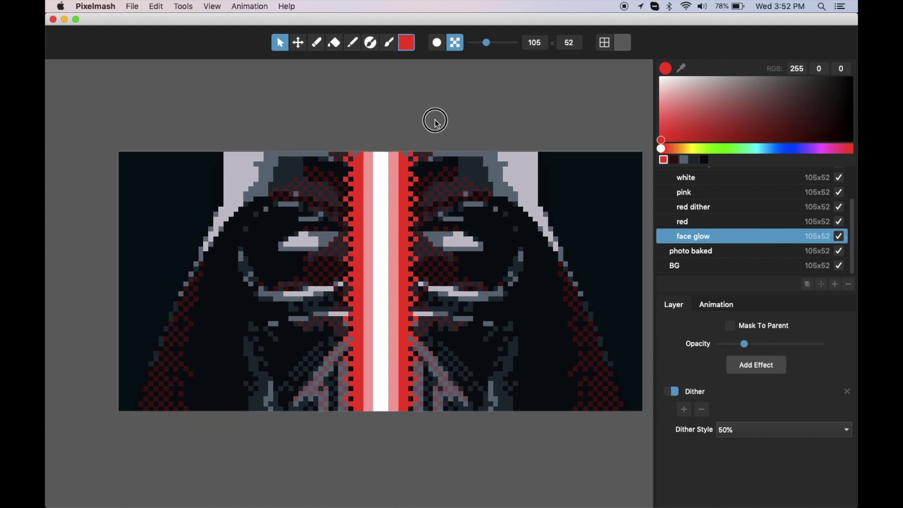
scroll(423, 120, "right", 2)
scroll(412, 117, "down", 1)
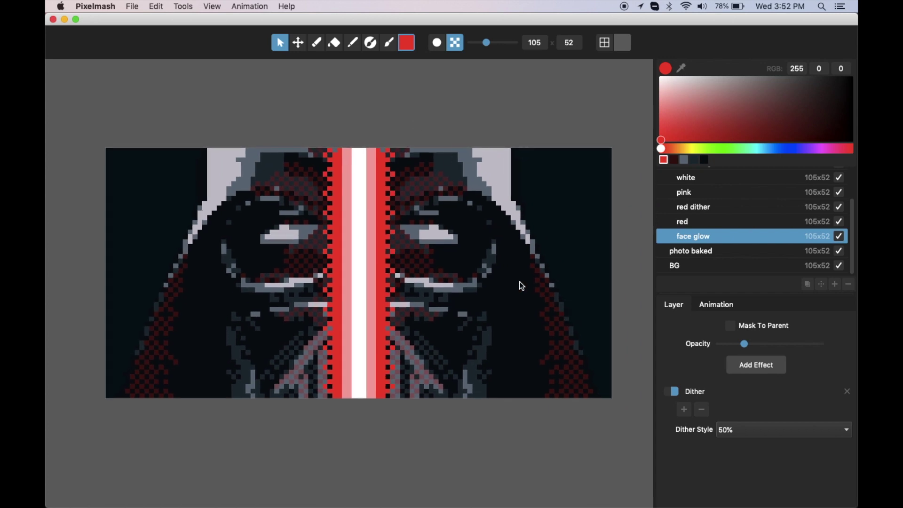
Toggle Mirror off and back on for the sword and glow group to compare
scroll(682, 196, "up", 3)
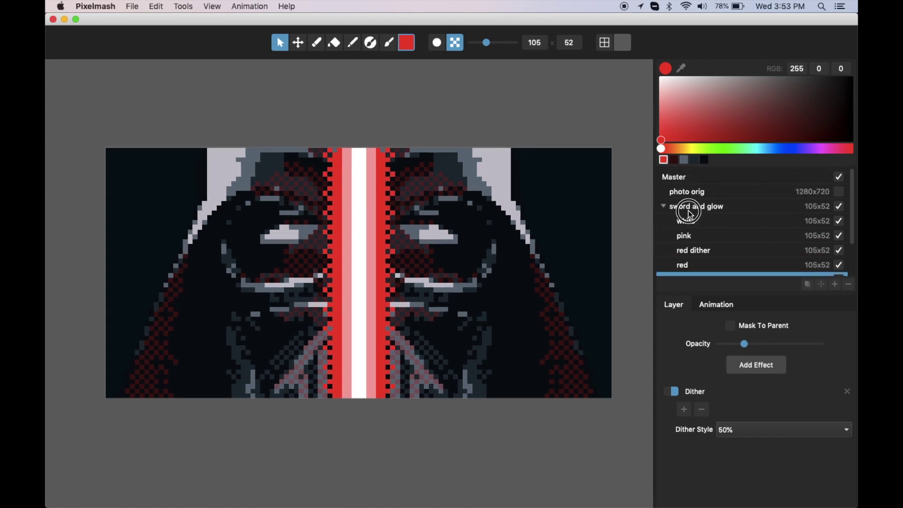
left_click(690, 213)
left_click(672, 392)
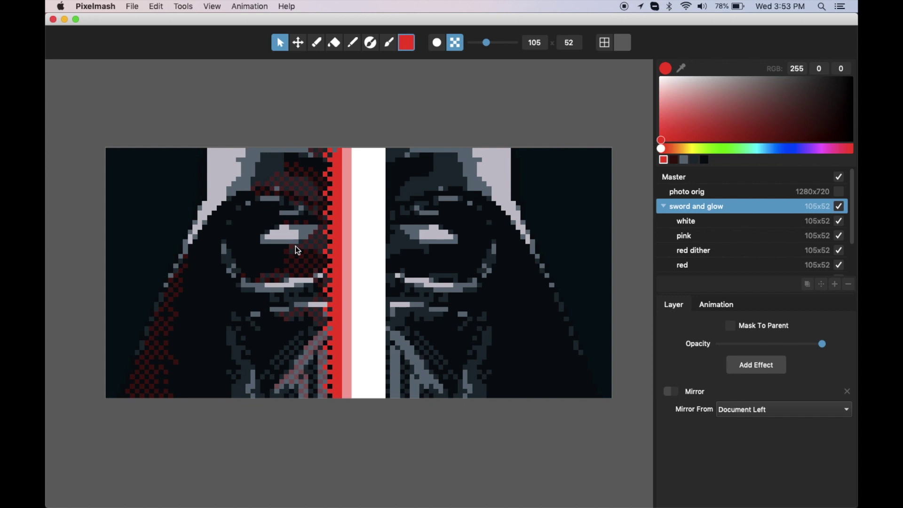
left_click(670, 394)
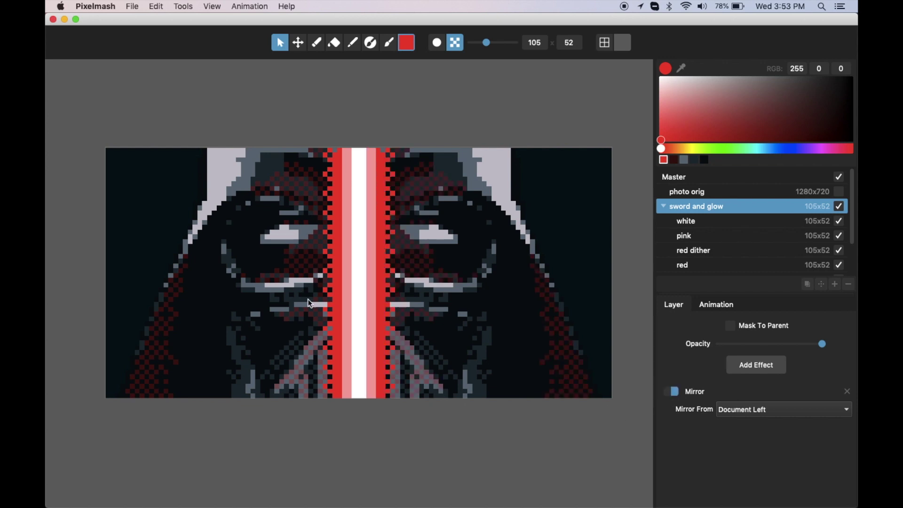
Nudge the white core stripe slightly with the Move tool, then show the Animation settings
left_click(686, 221)
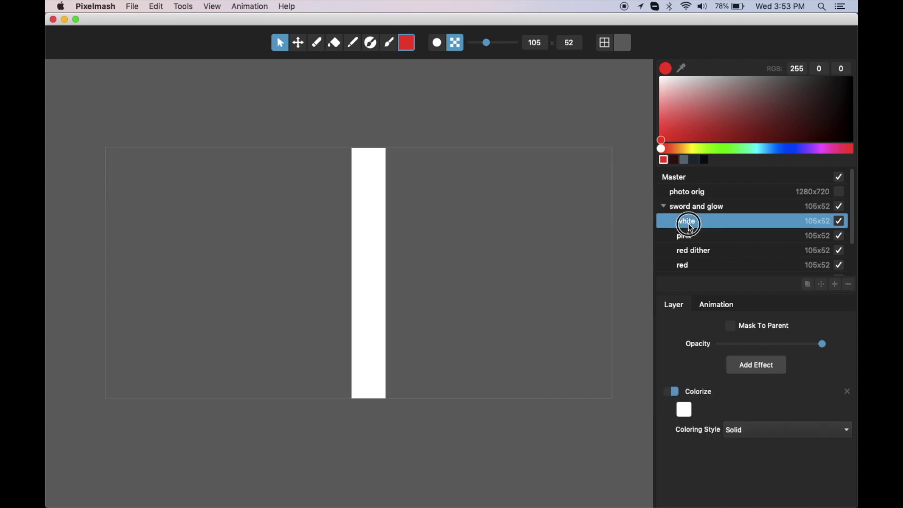
left_click(299, 43)
mouse_move(361, 204)
left_mouse_down()
mouse_move(367, 206)
mouse_move(318, 199)
mouse_move(312, 161)
mouse_move(333, 197)
mouse_move(362, 207)
left_mouse_up()
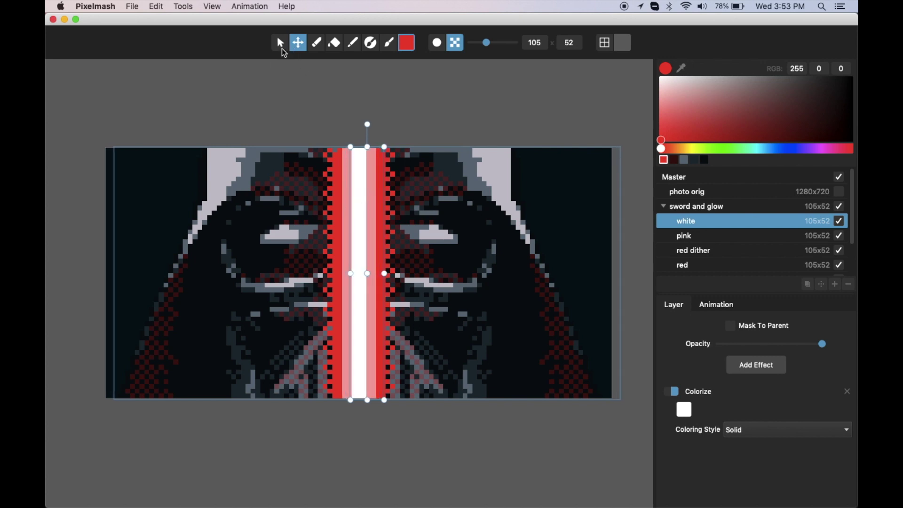
left_click(280, 44)
left_click(730, 306)
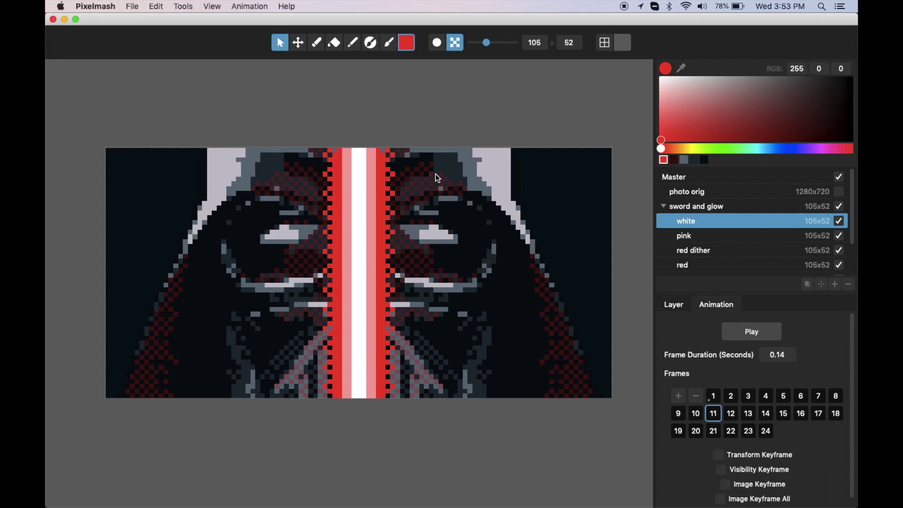
Advance to frame 14 and check the face glow, red and red dither layers before selecting the pink stripe layer
key("super+Right")
key("super+Right")
key("super+Right")
scroll(716, 224, "down", 3)
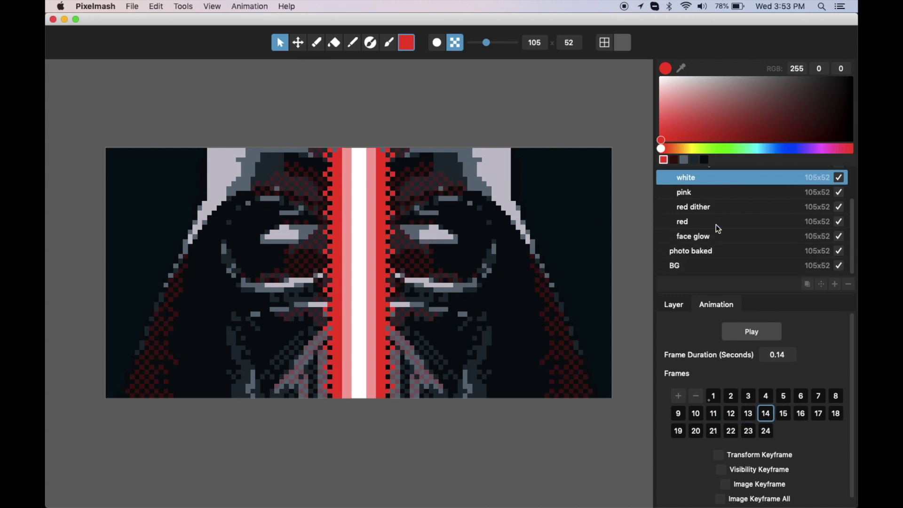
left_click(717, 239)
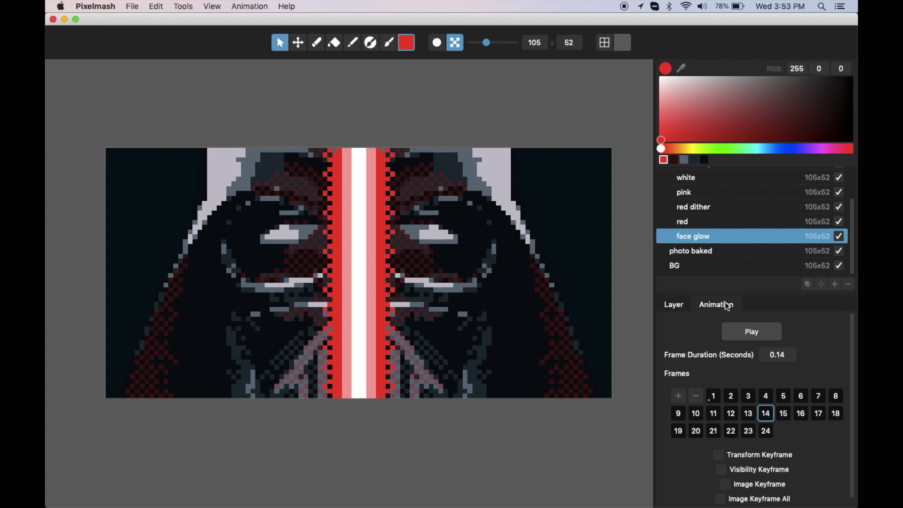
left_click(677, 305)
left_click(721, 223)
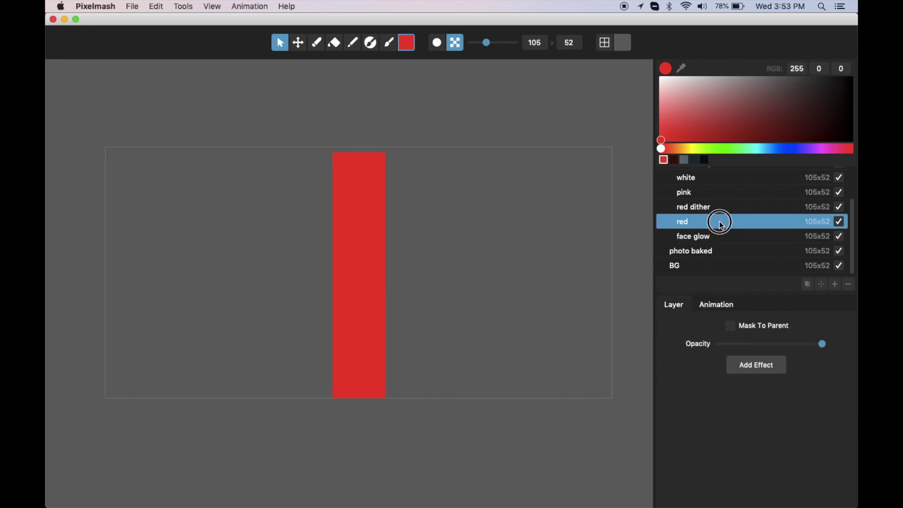
left_click(714, 209)
left_click(715, 193)
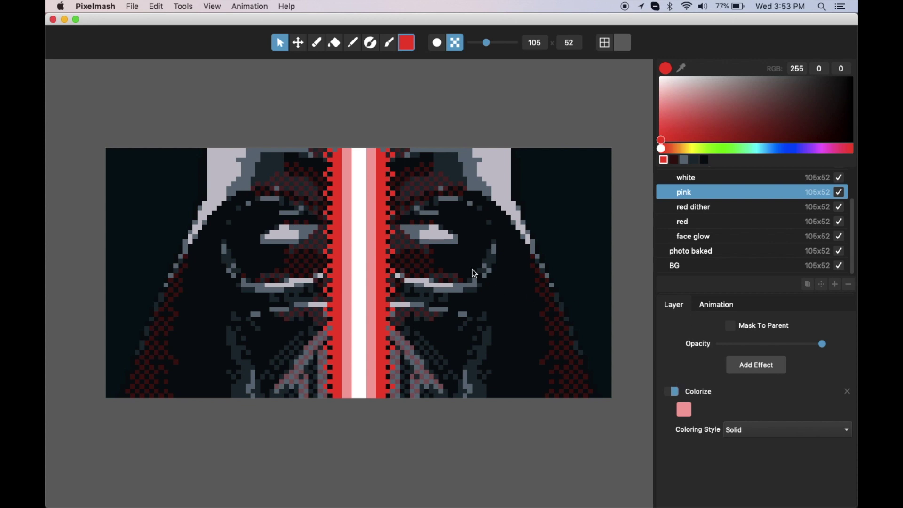
Lighten the pink layer's Colorize colour to RGB 255,169,169 and preview the animation
left_click(674, 392)
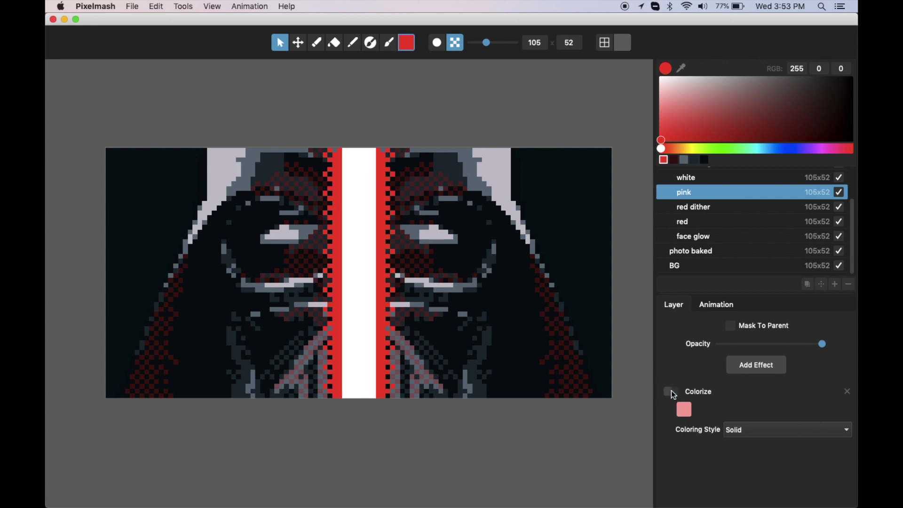
left_click(673, 392)
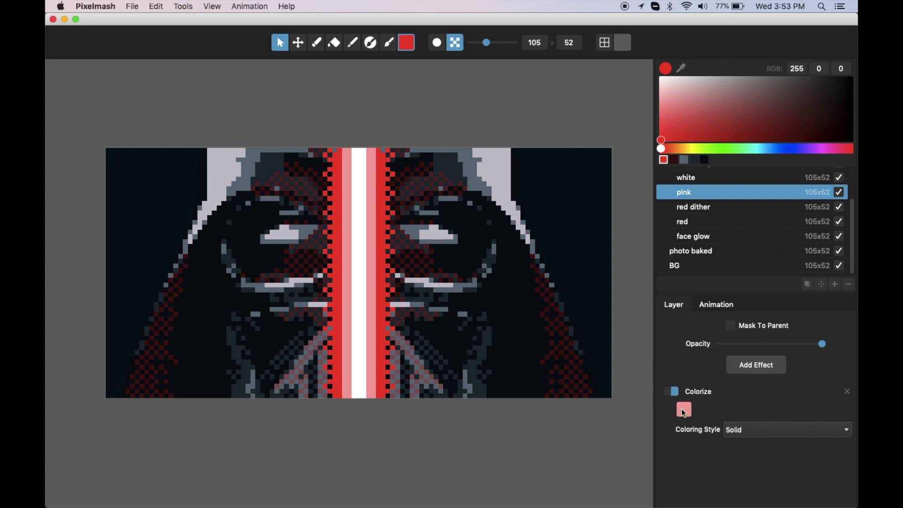
left_click(685, 410)
mouse_move(661, 111)
left_mouse_down()
mouse_move(655, 91)
mouse_move(653, 100)
left_mouse_up()
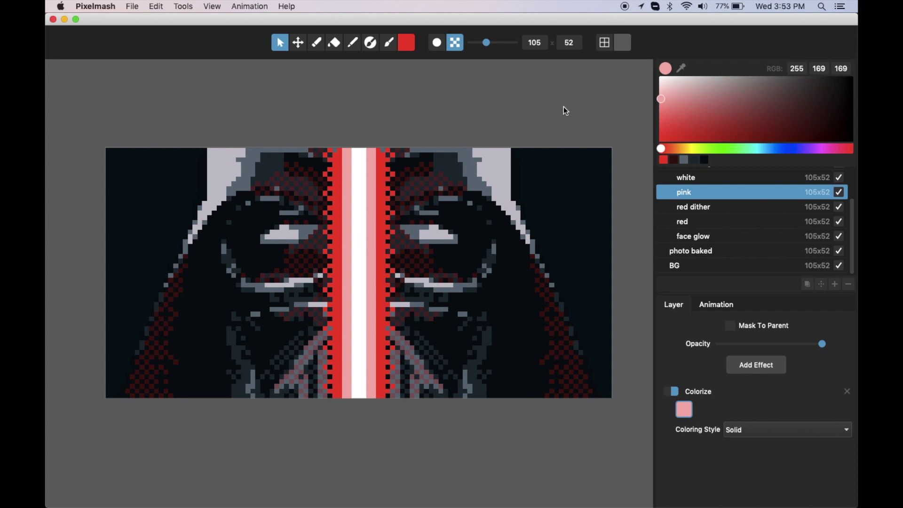
key("super+p")
left_click_drag(565, 359, 710, 422)
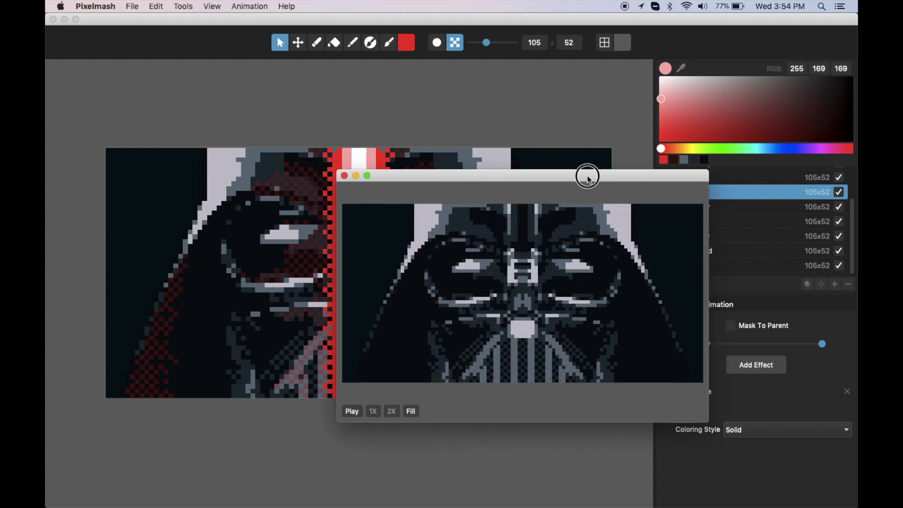
left_click_drag(587, 176, 473, 117)
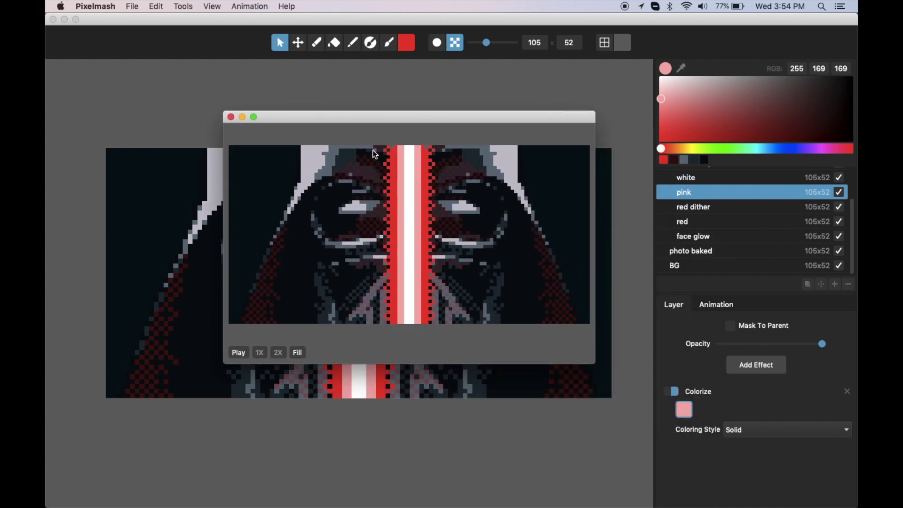
left_click_drag(594, 360, 476, 359)
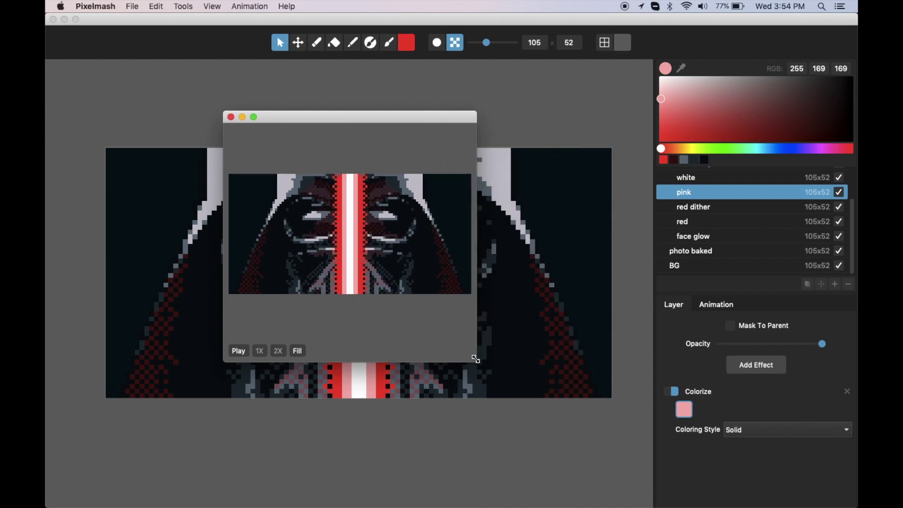
left_click(230, 118)
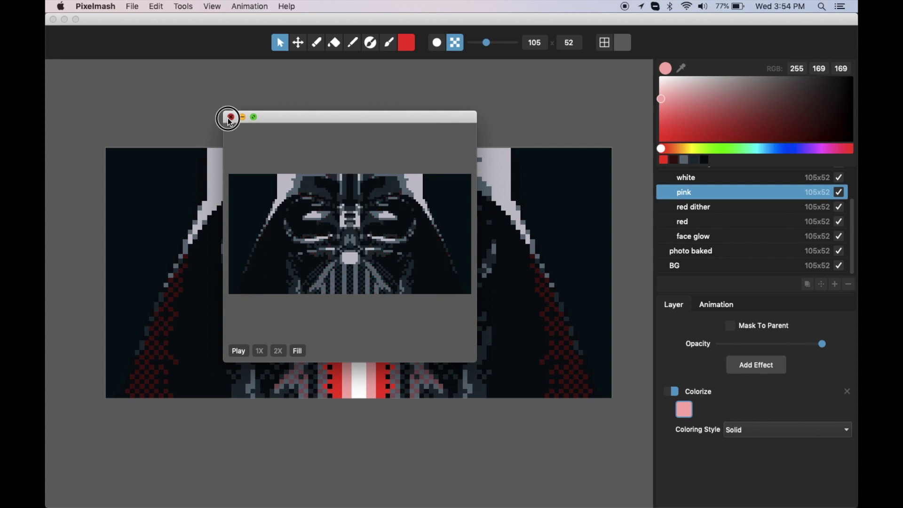
left_click(108, 6)
left_click(110, 21)
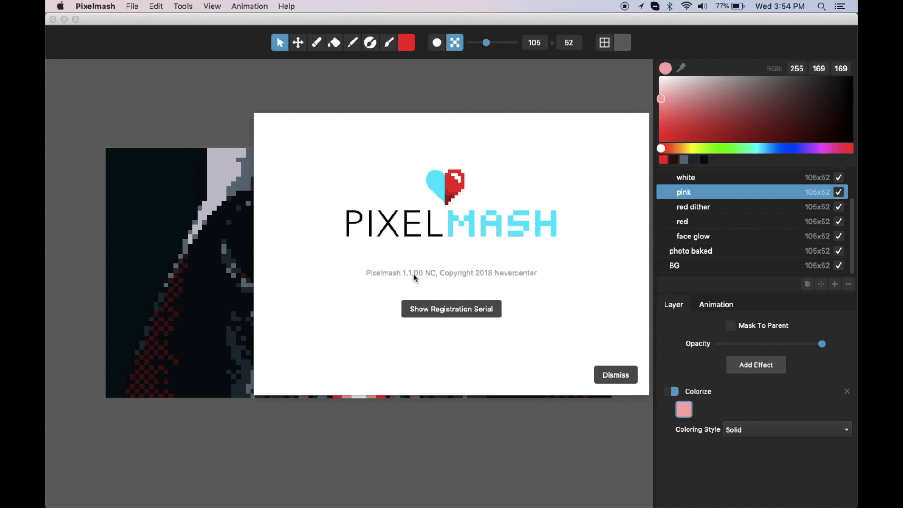
left_click(611, 374)
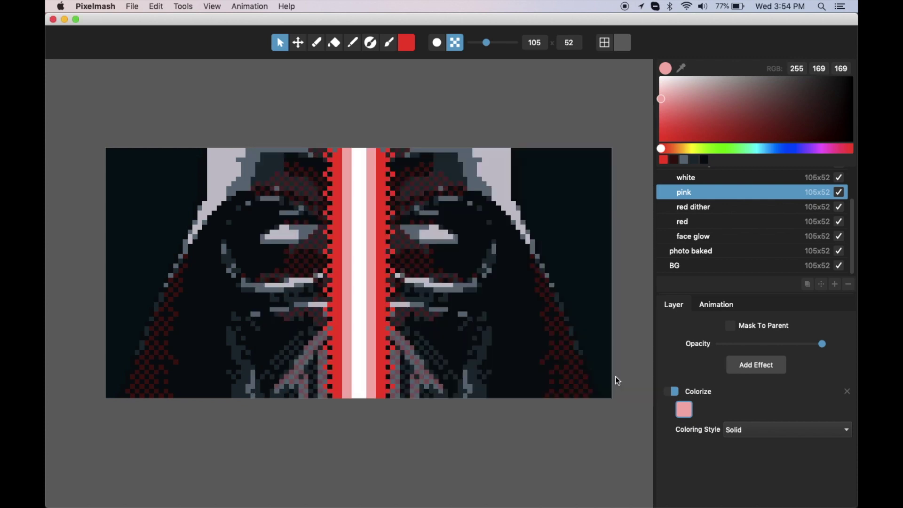